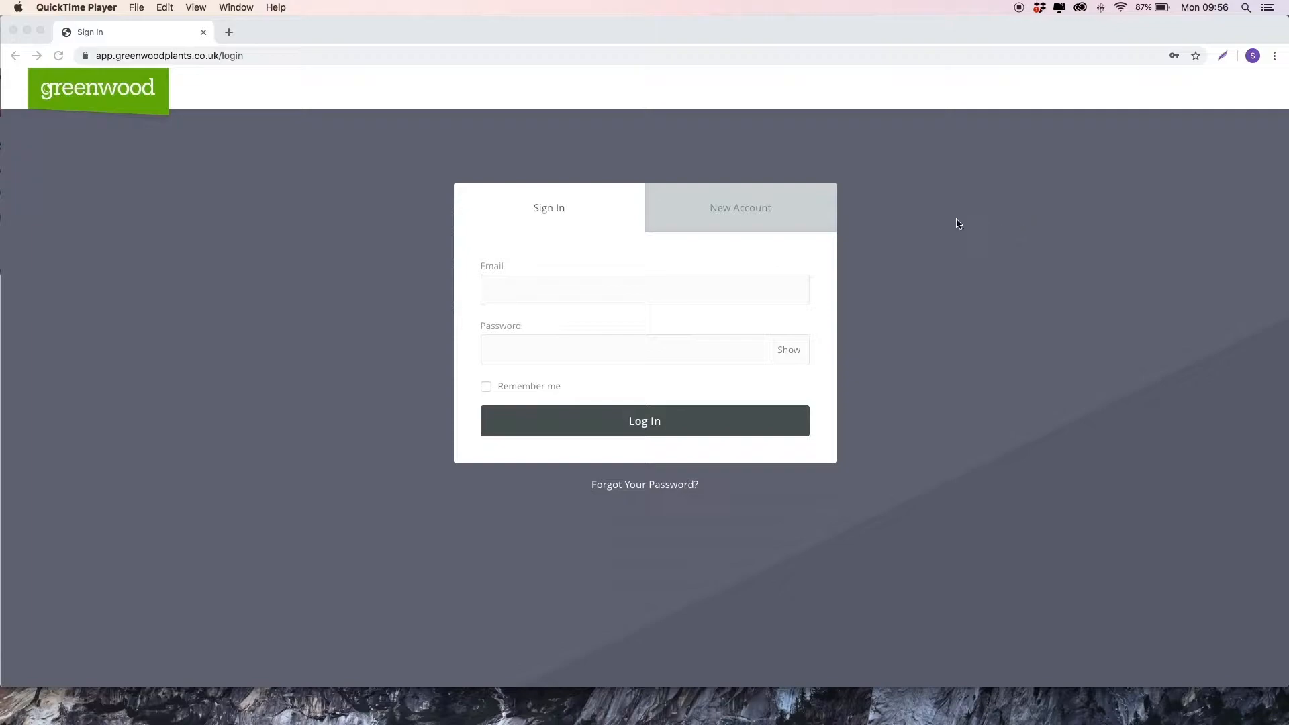
Open the new account registration form and look through its personal and company detail fields
{"action": "left_click", "coordinate": [760, 209]}
{"action": "left_click", "coordinate": [760, 210]}
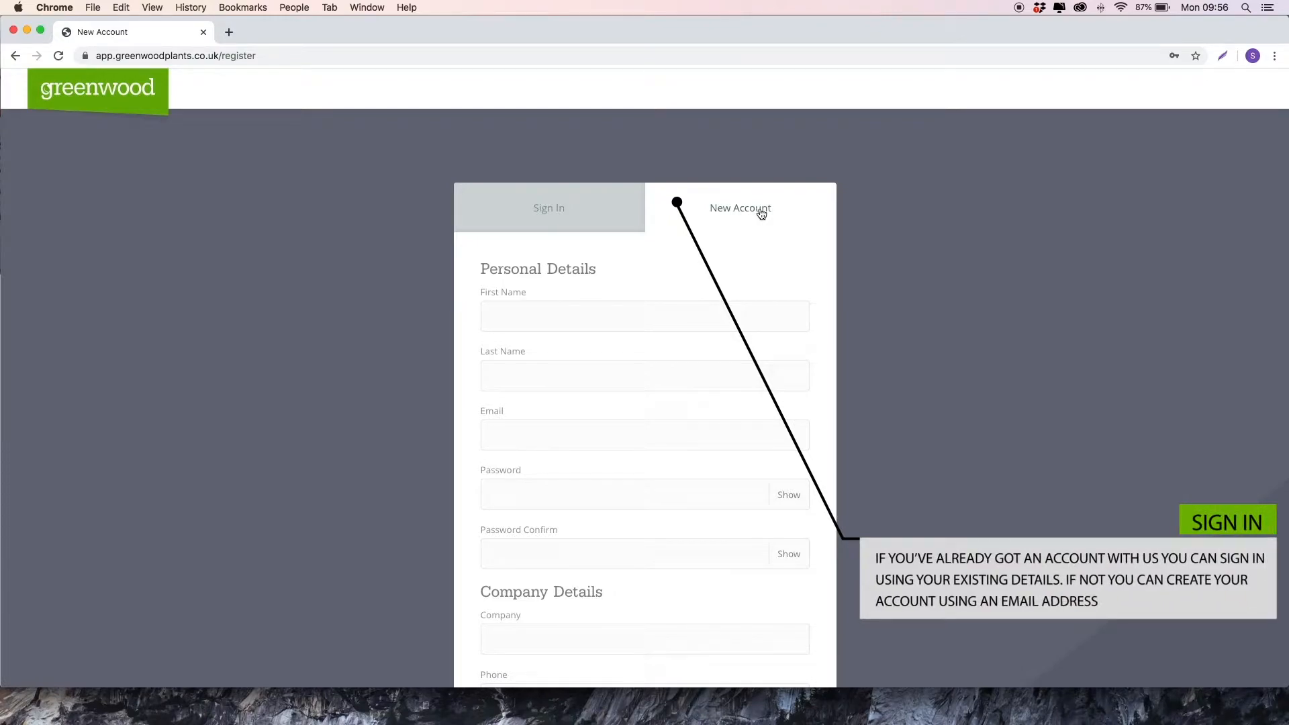
{"action": "scroll", "coordinate": [897, 246], "scroll_direction": "down", "scroll_amount": 3}
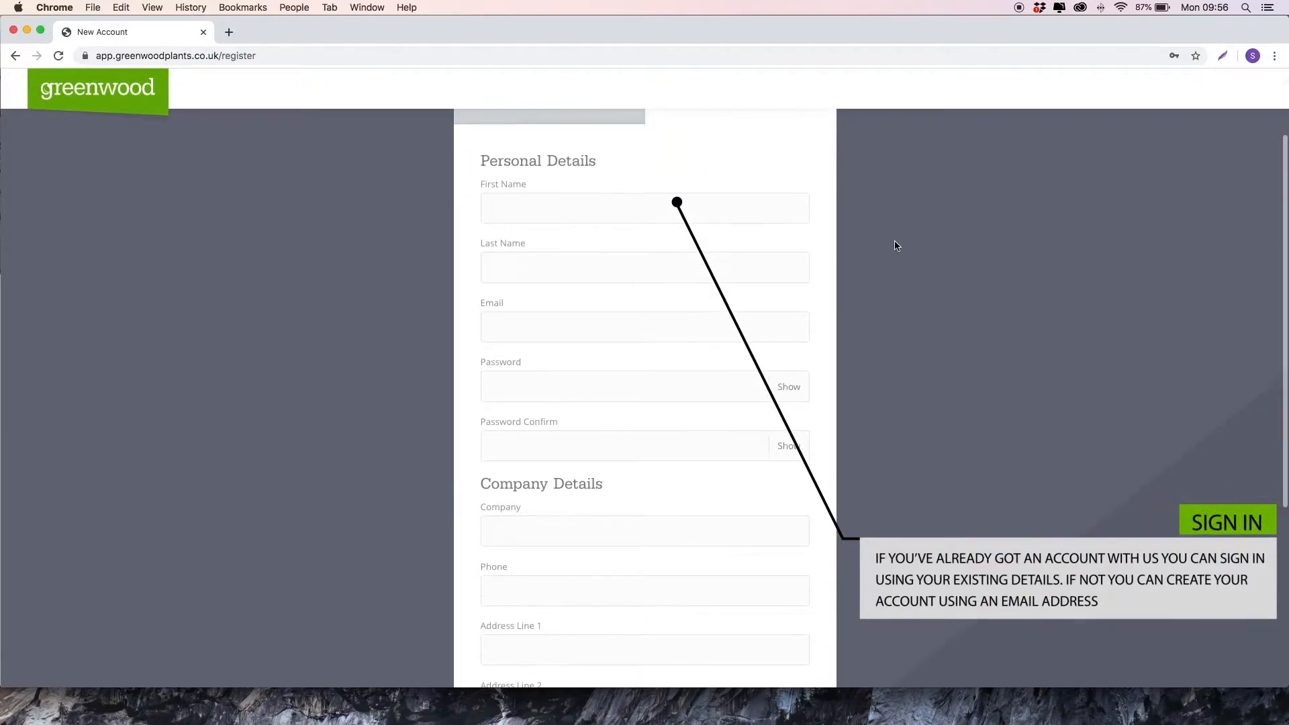
{"action": "scroll", "coordinate": [897, 246], "scroll_direction": "down", "scroll_amount": 2}
{"action": "scroll", "coordinate": [895, 245], "scroll_direction": "down", "scroll_amount": 2}
{"action": "scroll", "coordinate": [892, 242], "scroll_direction": "up", "scroll_amount": 6}
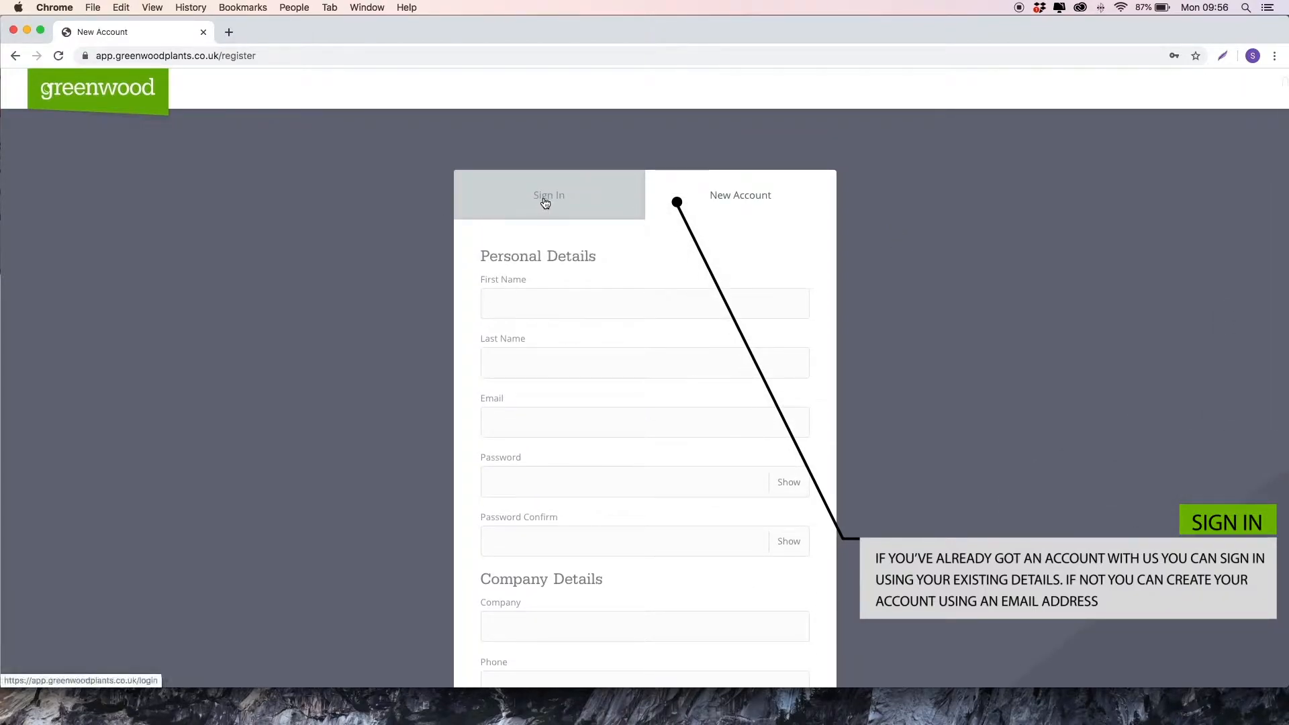
Return to the sign-in form and log in with the saved account details
{"action": "left_click", "coordinate": [547, 202]}
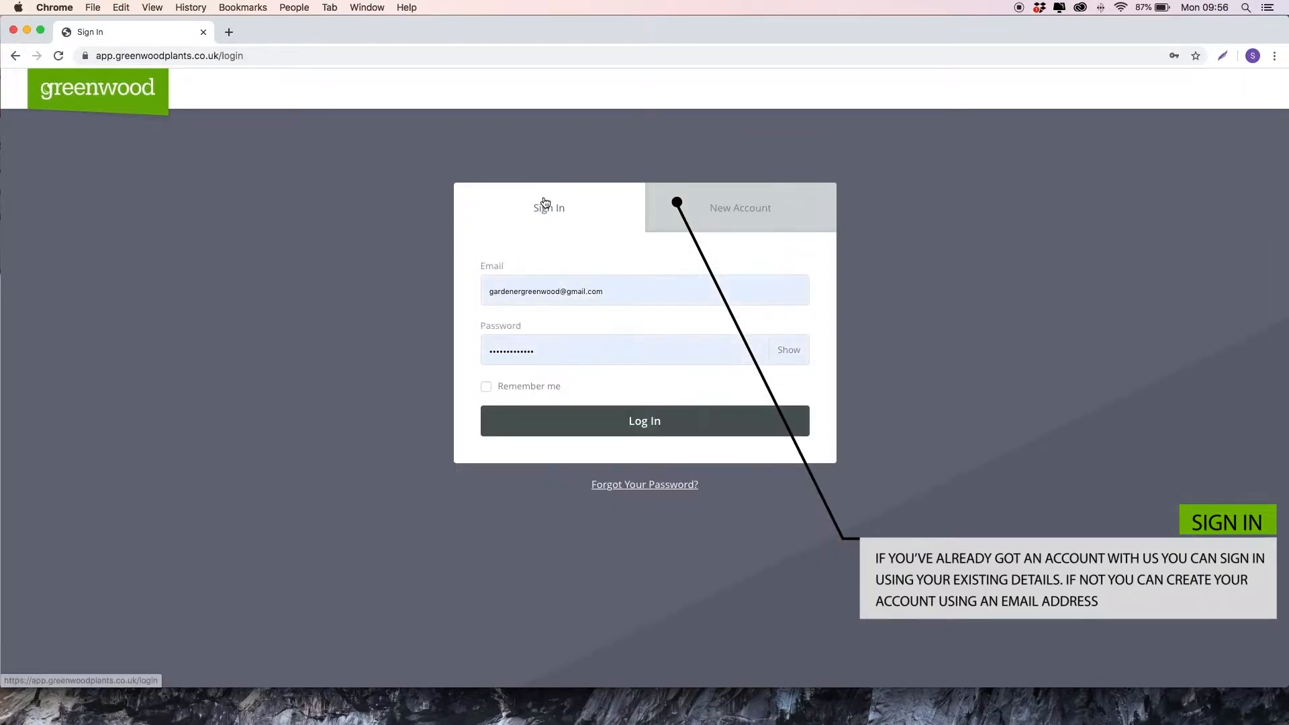
{"action": "left_click", "coordinate": [639, 427]}
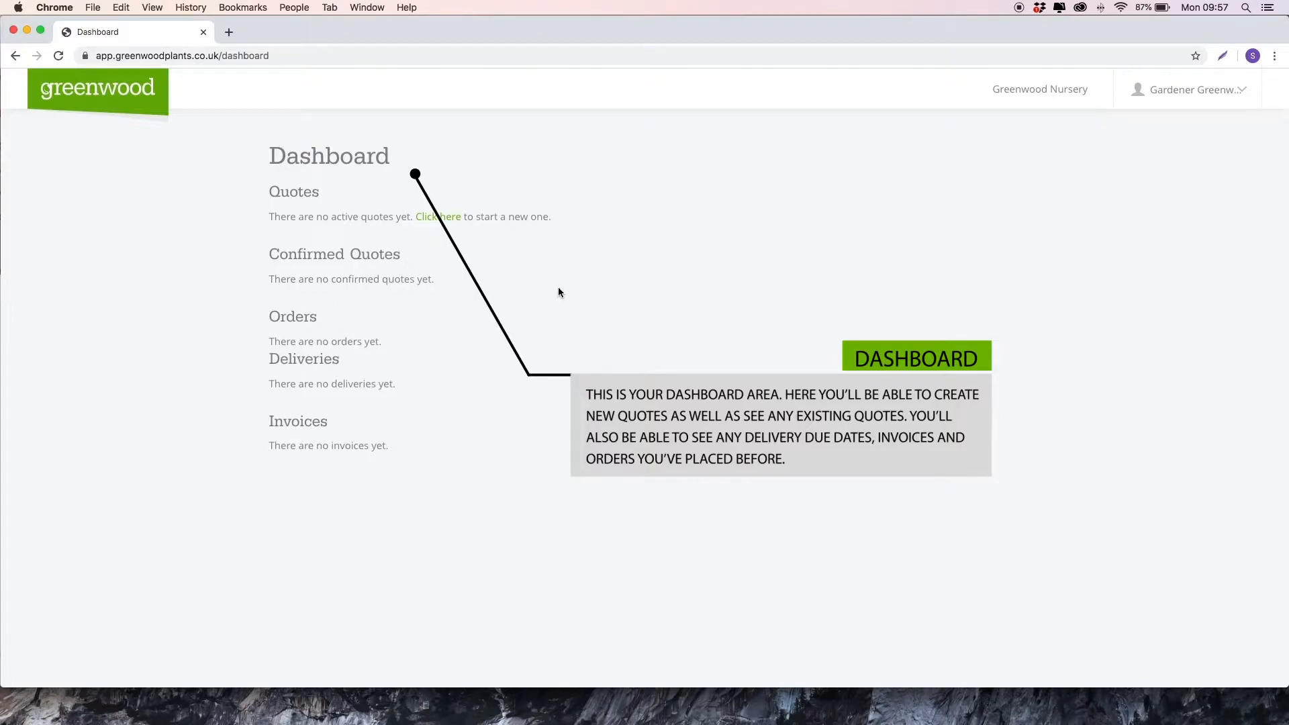
Start a new quote from the dashboard and name it "New Test Quote"
{"action": "left_click", "coordinate": [449, 220]}
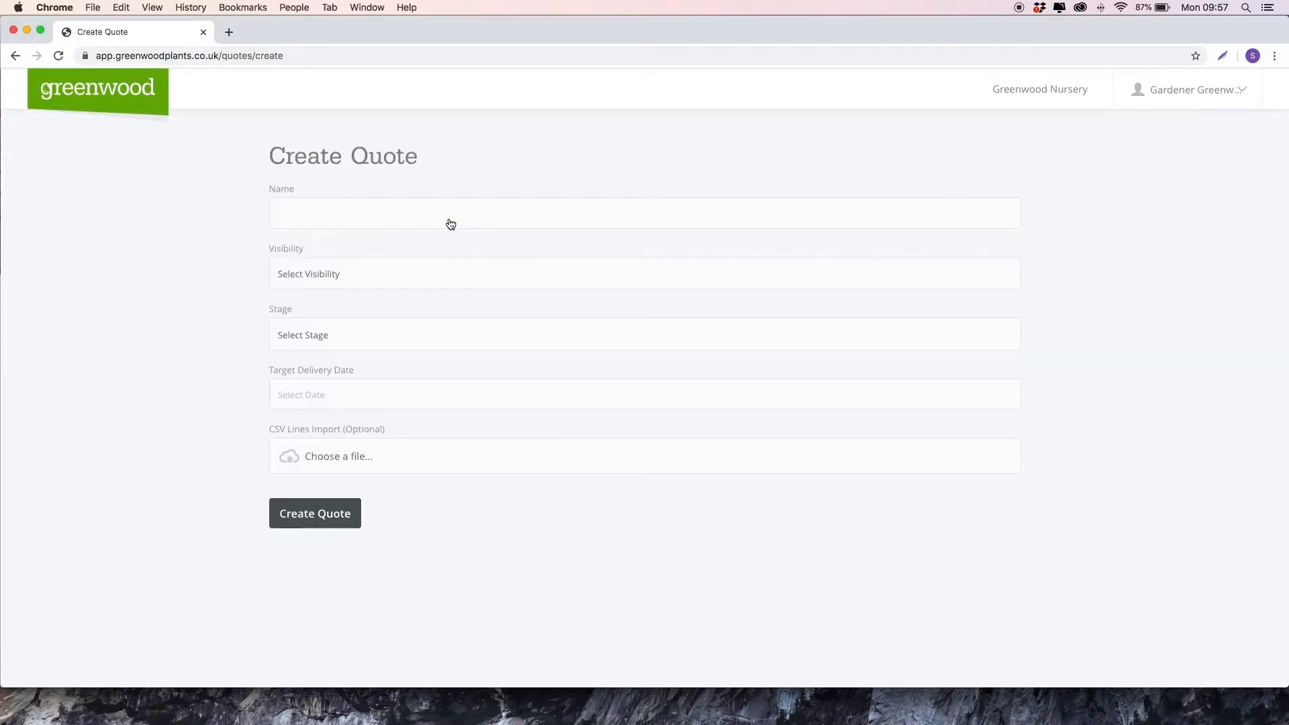
{"action": "left_click", "coordinate": [349, 216]}
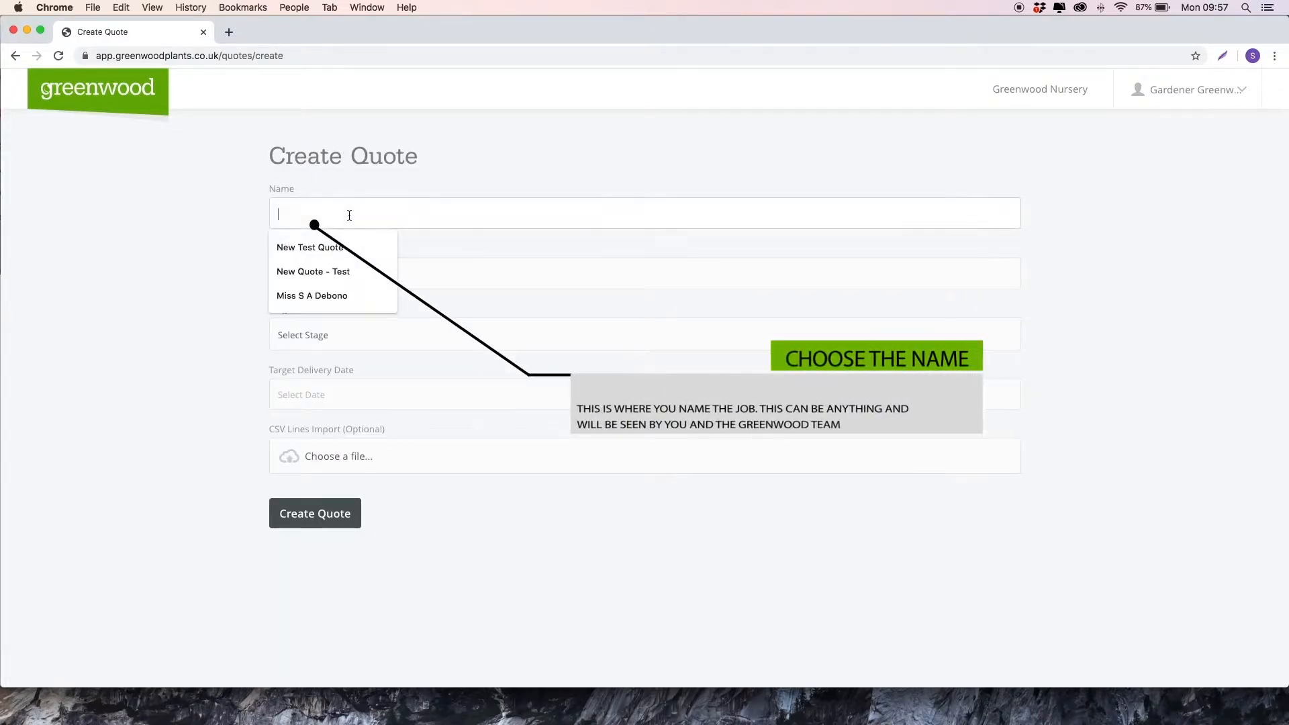
{"action": "type", "text": "New Test"}
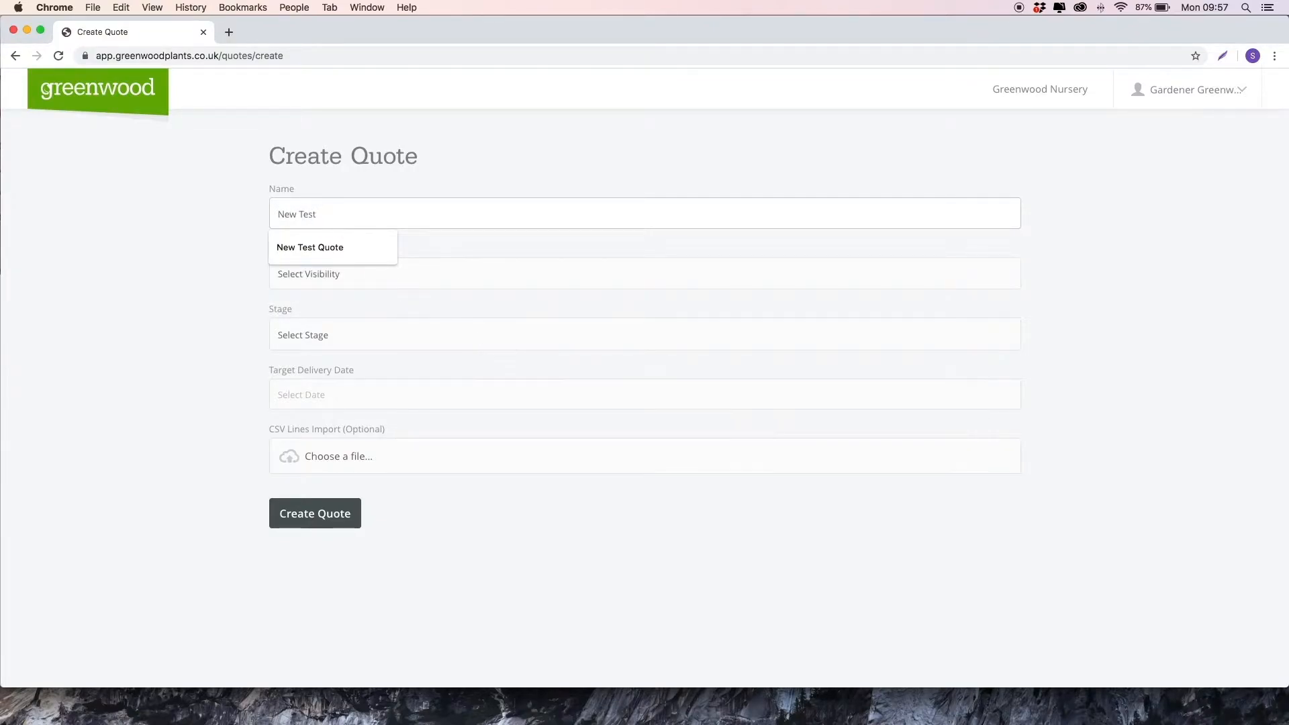
{"action": "type", "text": " Quote"}
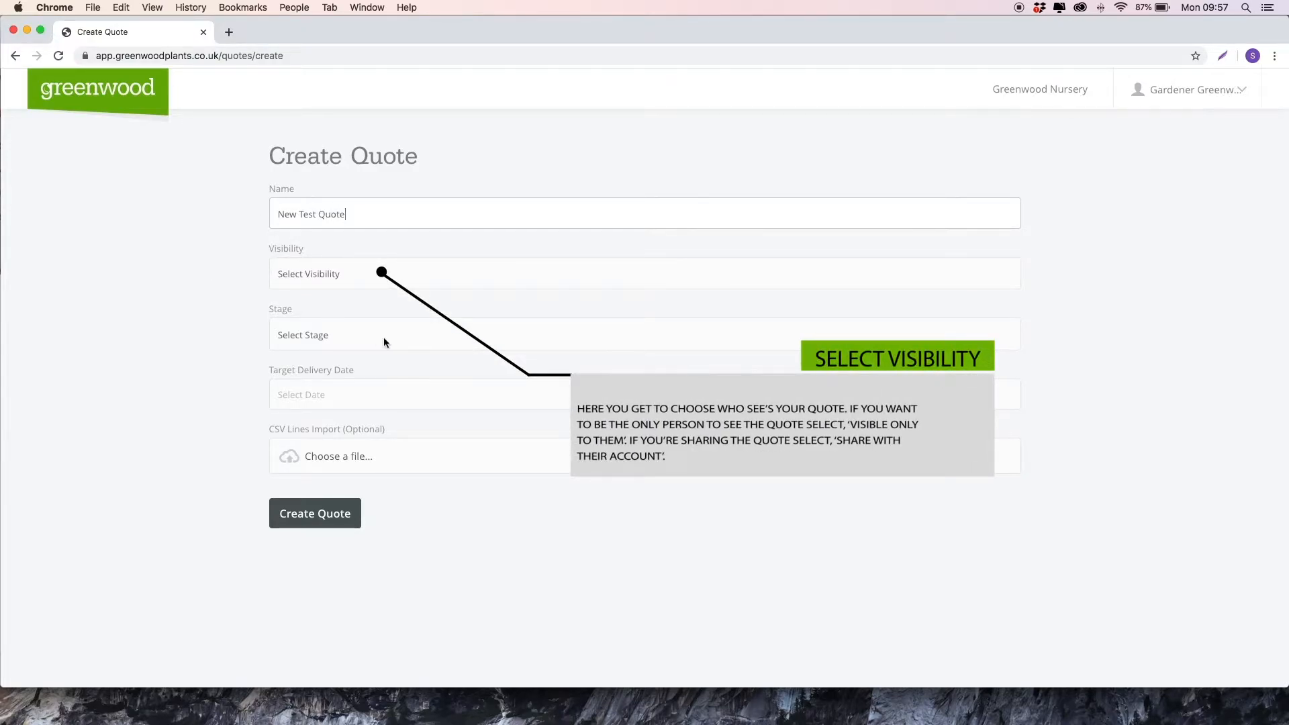
Set the quote's visibility to "Visible only to them" and its stage to "Secured Quotation"
{"action": "left_click", "coordinate": [348, 276]}
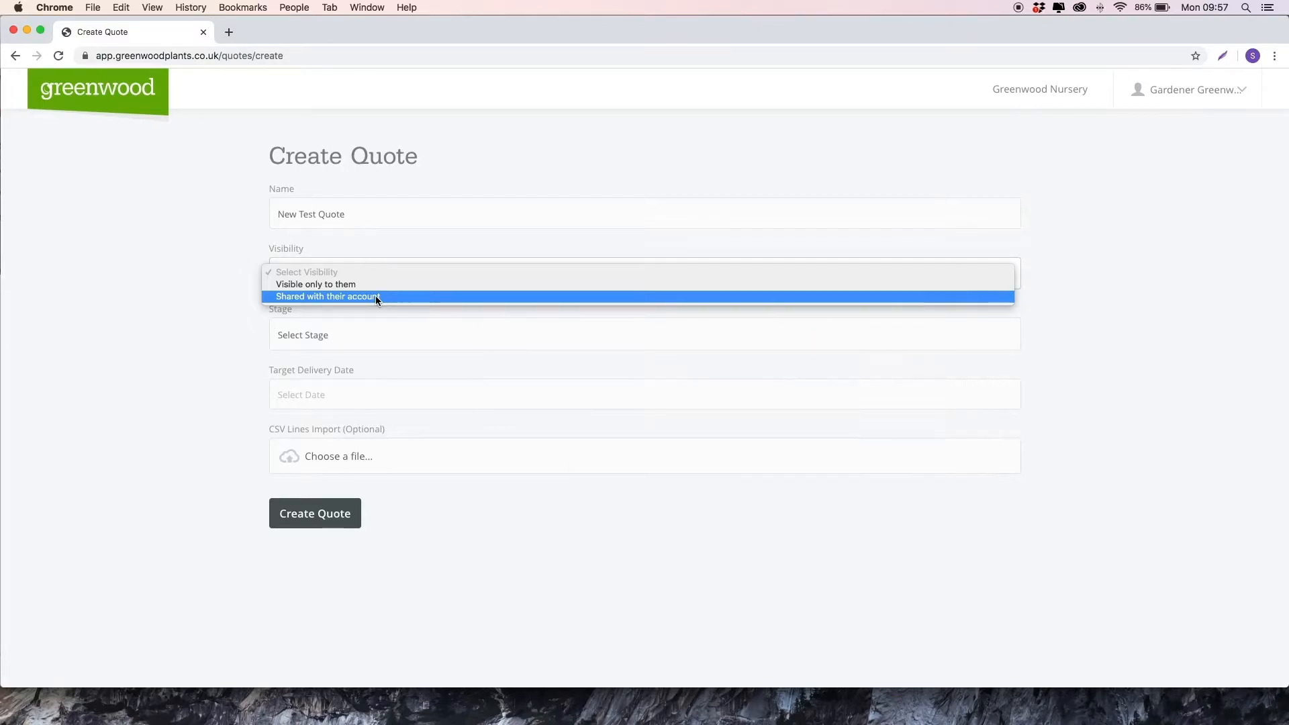
{"action": "left_click", "coordinate": [361, 287]}
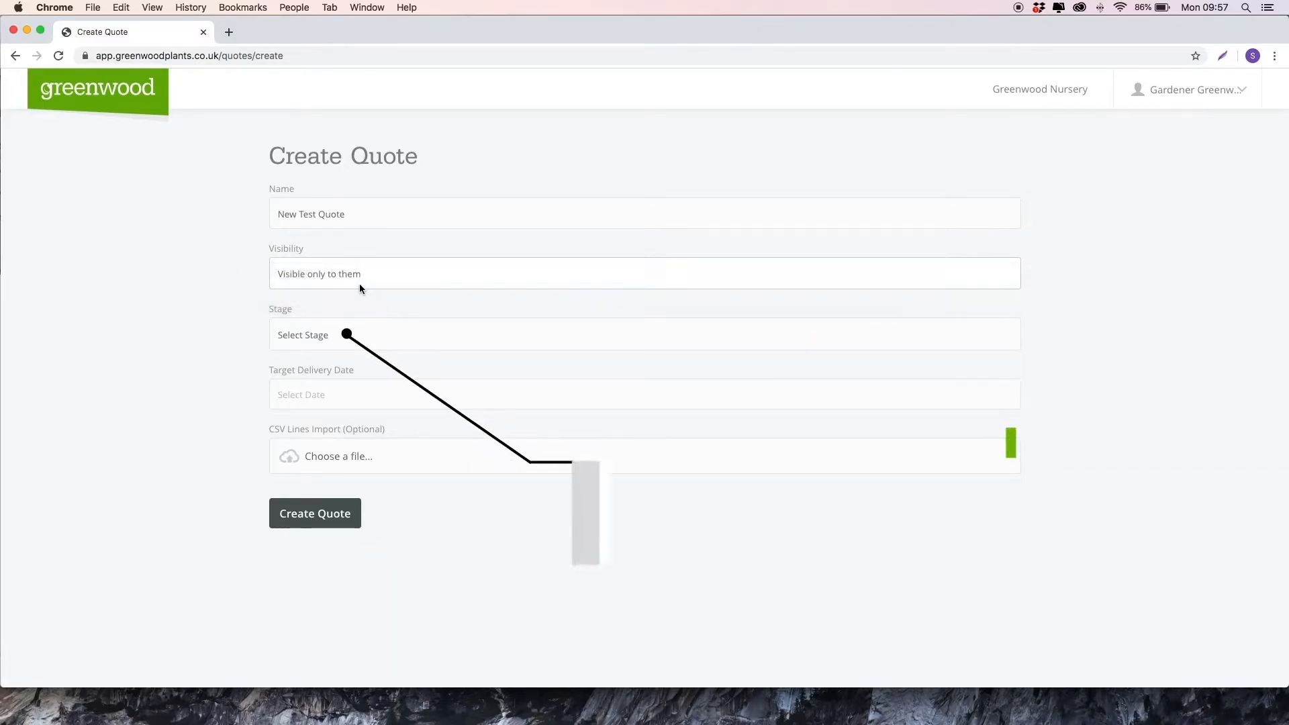
{"action": "left_click", "coordinate": [386, 337]}
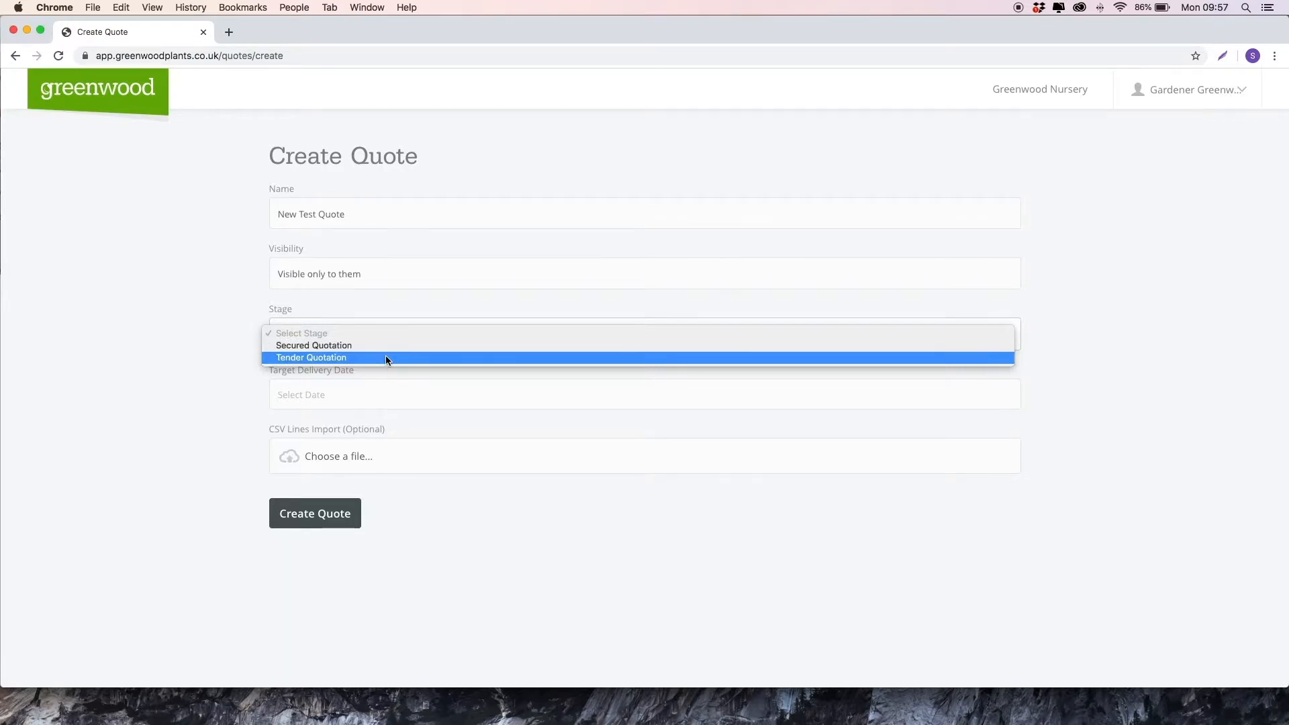
{"action": "left_click", "coordinate": [385, 345]}
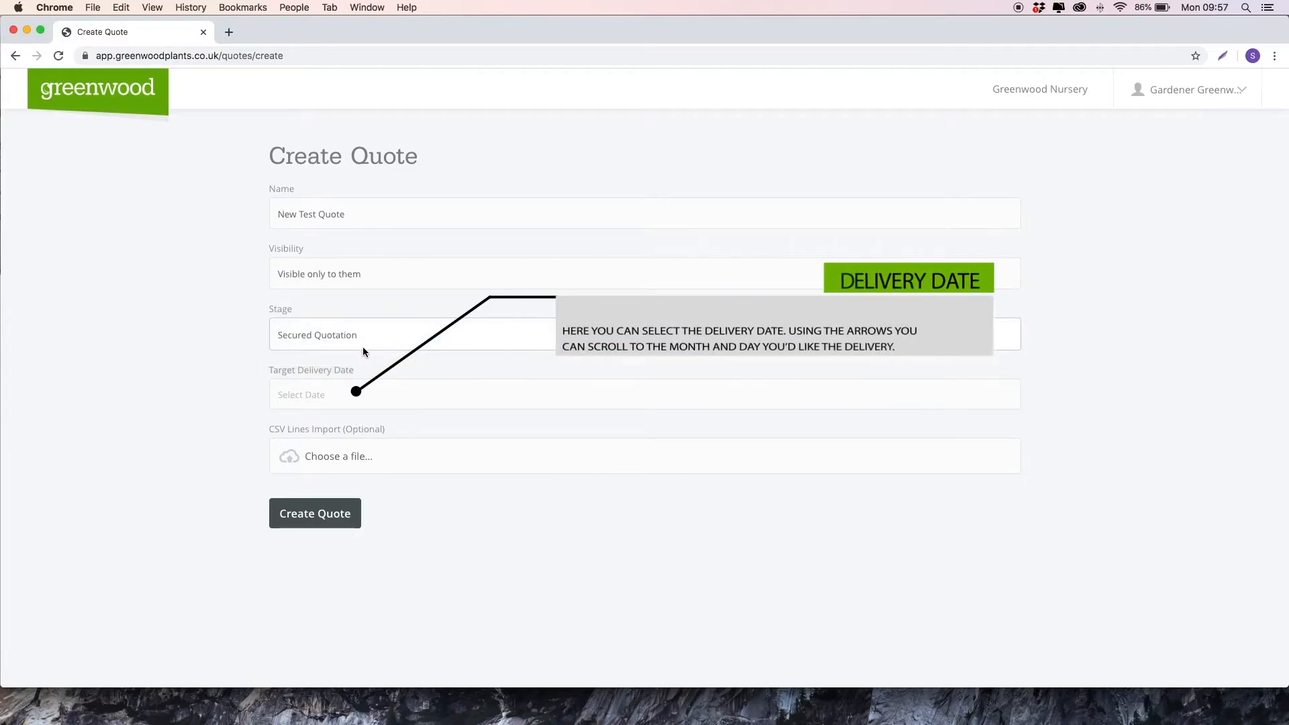
Set the target delivery date to 05/05/2020 and create the quote without a CSV import
{"action": "left_click", "coordinate": [329, 391]}
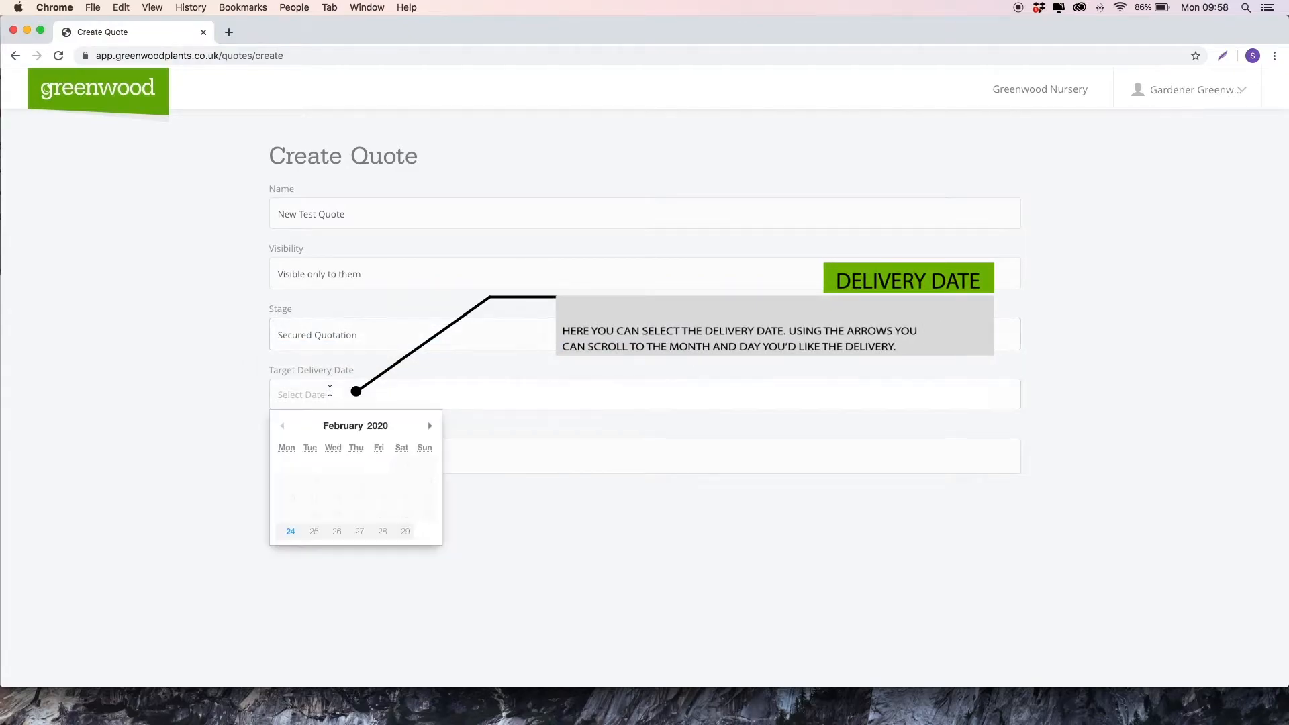
{"action": "left_click", "coordinate": [430, 427]}
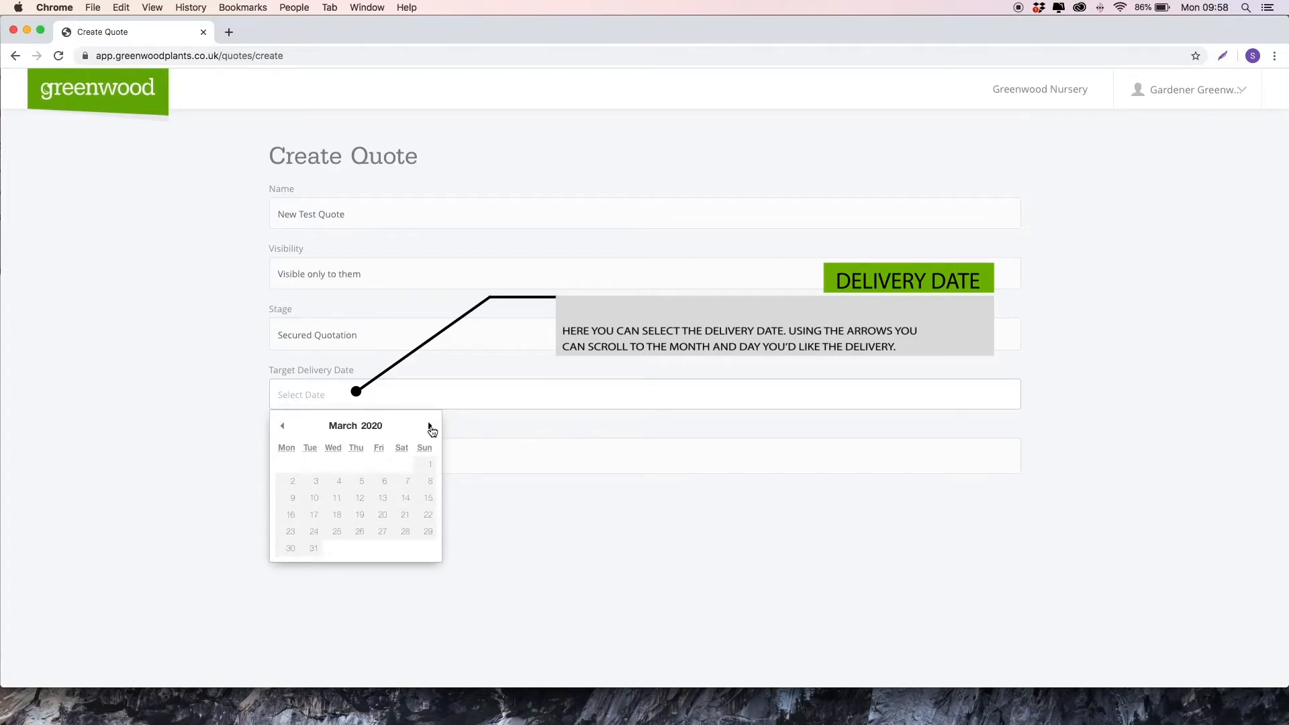
{"action": "left_click", "coordinate": [430, 427]}
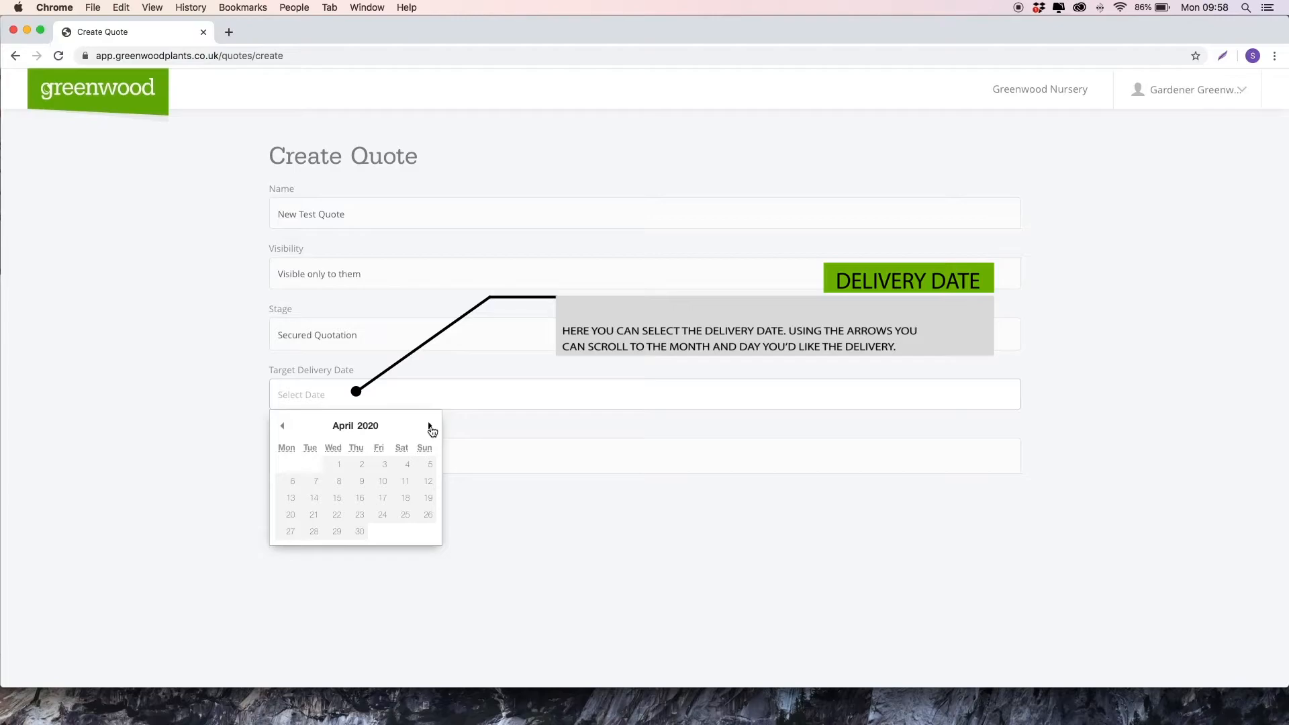
{"action": "left_click", "coordinate": [431, 427]}
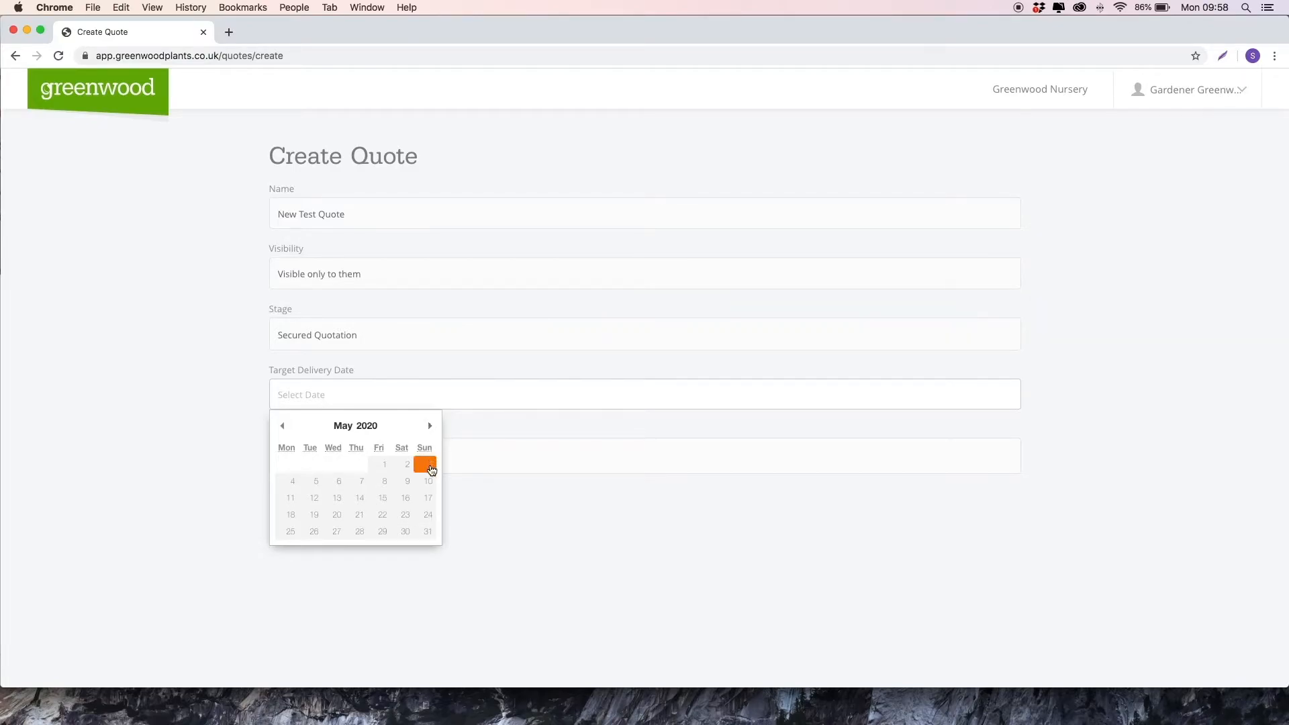
{"action": "left_click", "coordinate": [320, 481]}
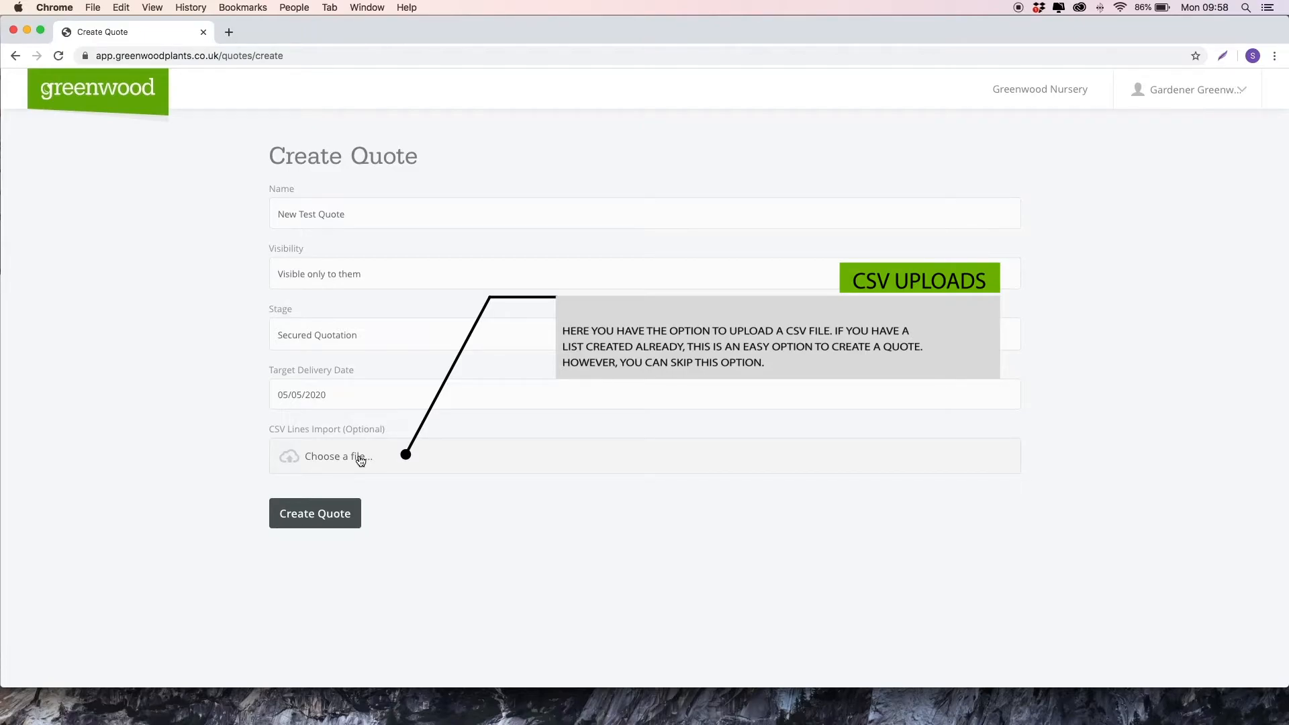
{"action": "left_click", "coordinate": [341, 518]}
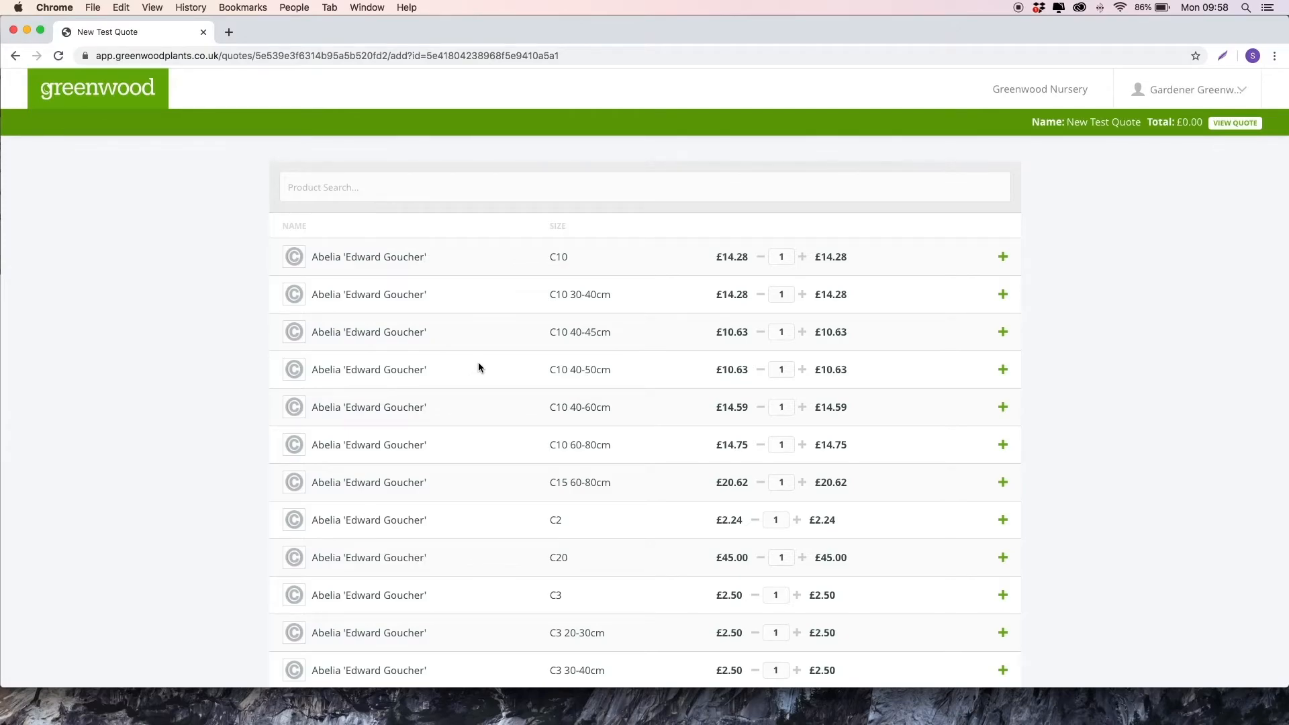
Browse the plant catalogue by paging forward through the product list
{"action": "scroll", "coordinate": [422, 283], "scroll_direction": "down", "scroll_amount": 10}
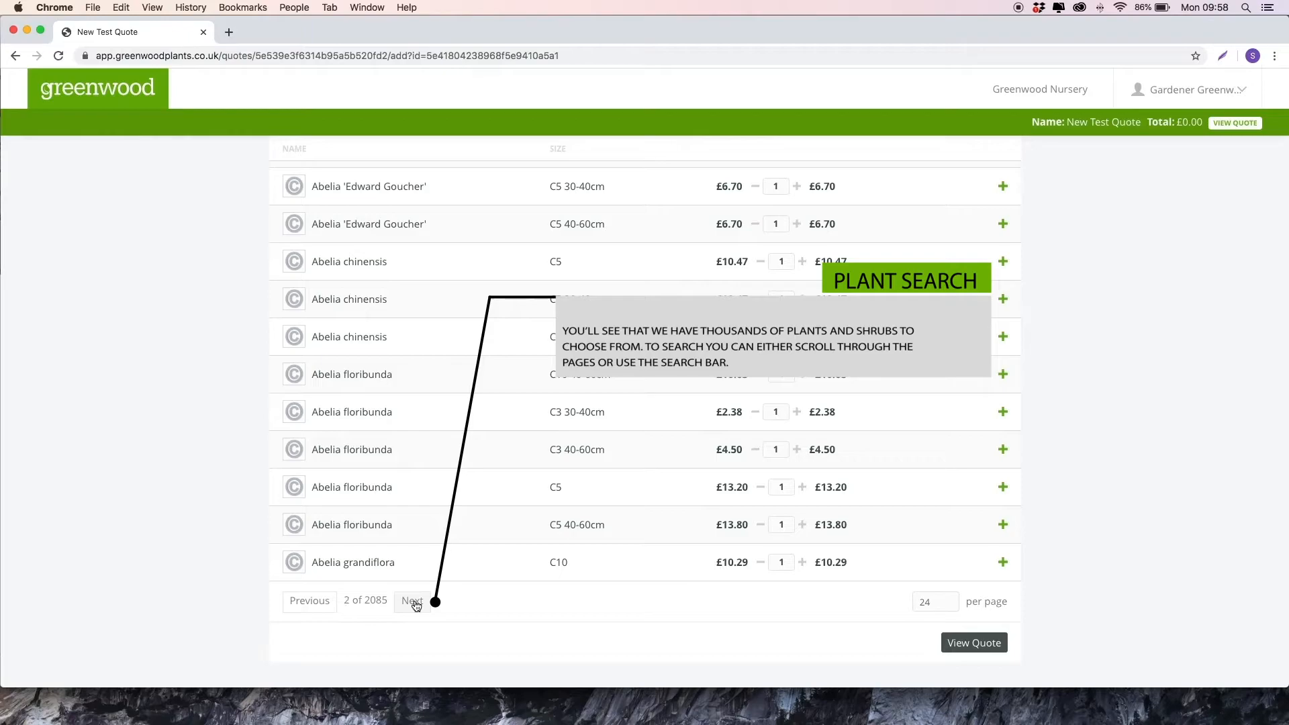
{"action": "left_click", "coordinate": [416, 603]}
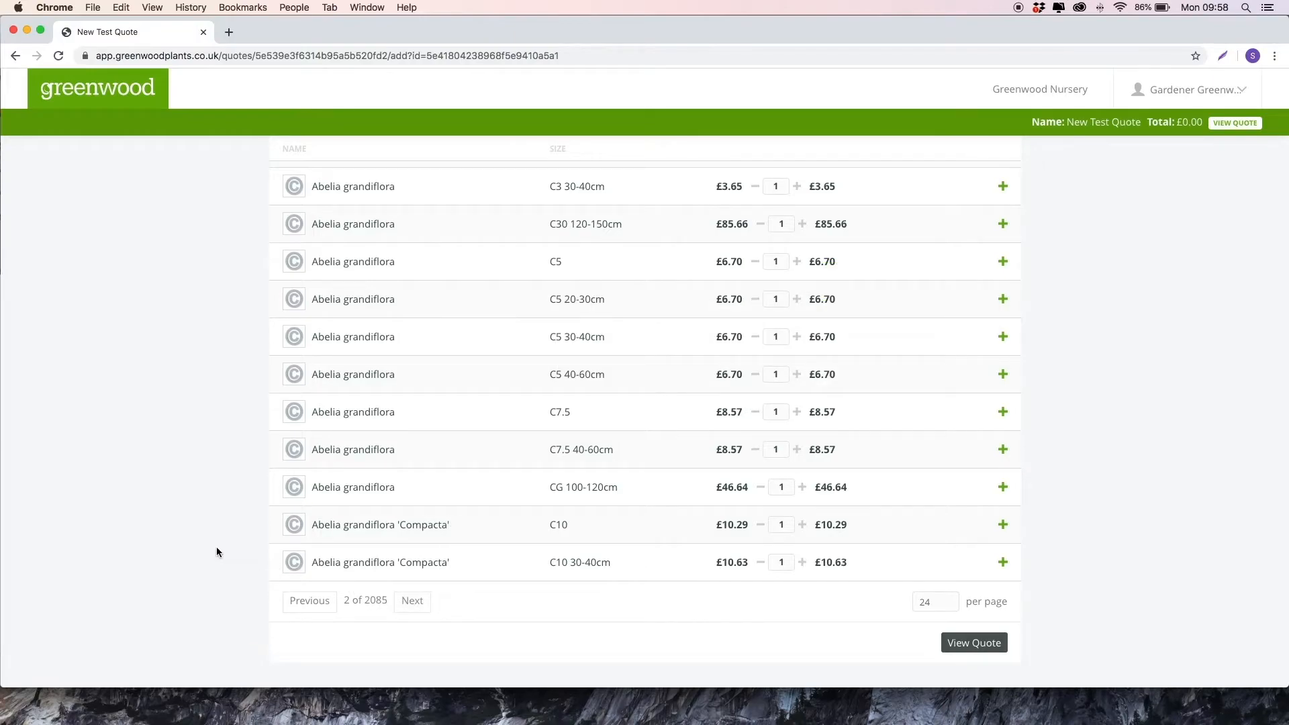
{"action": "scroll", "coordinate": [216, 548], "scroll_direction": "up", "scroll_amount": 10}
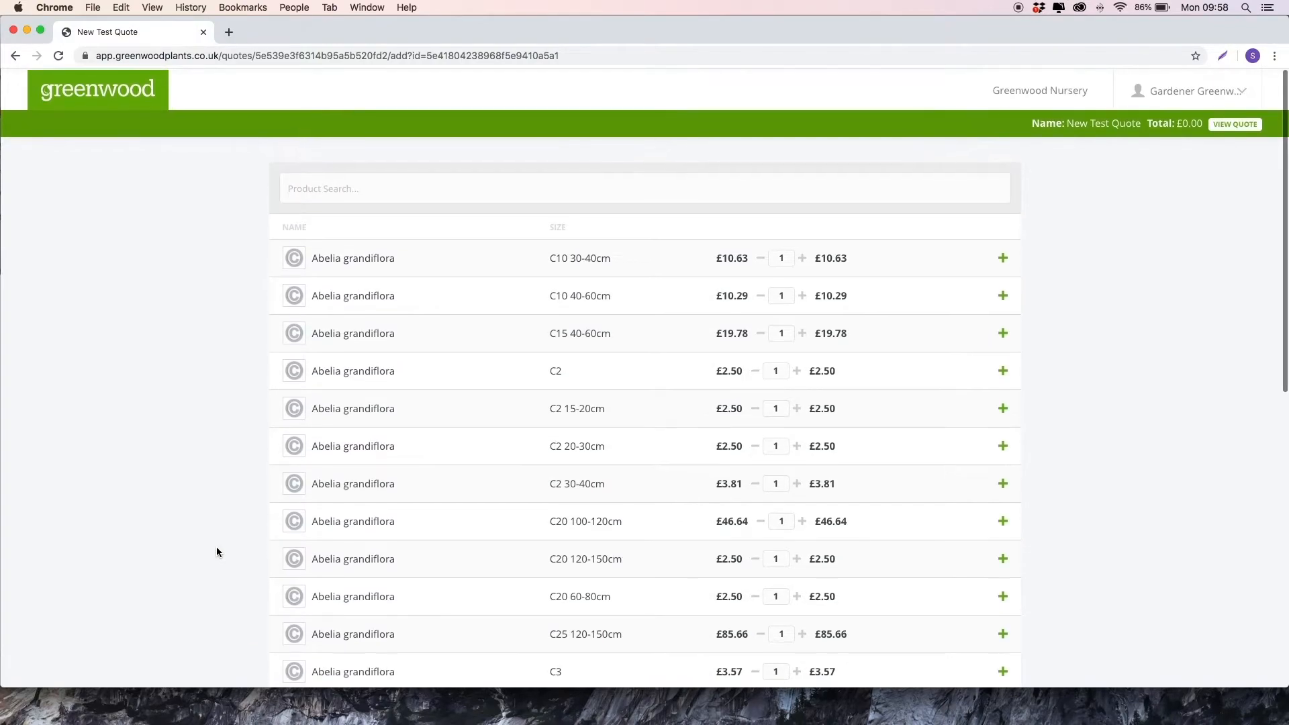
Search the products for "primrose" and choose Clematis 'Wada's Primrose' in size C2 40-60cm
{"action": "left_click", "coordinate": [342, 195]}
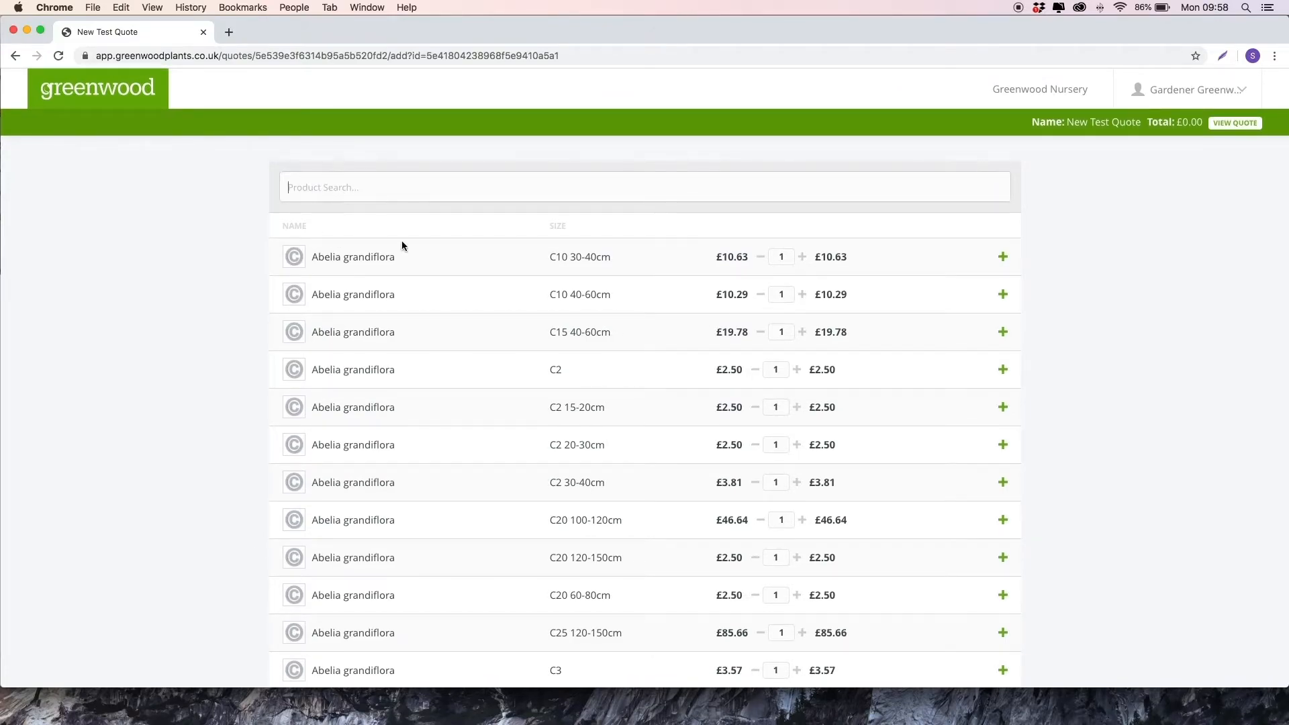
{"action": "type", "text": "prim"}
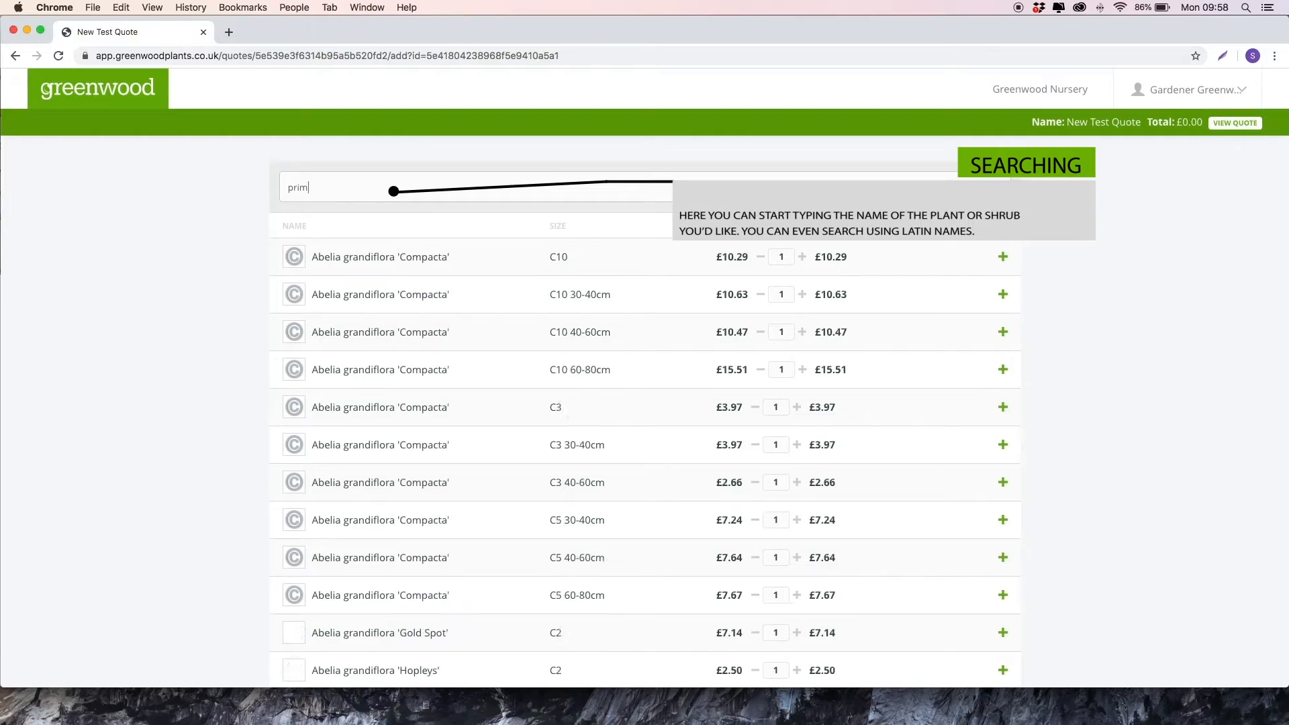
{"action": "type", "text": "ro"}
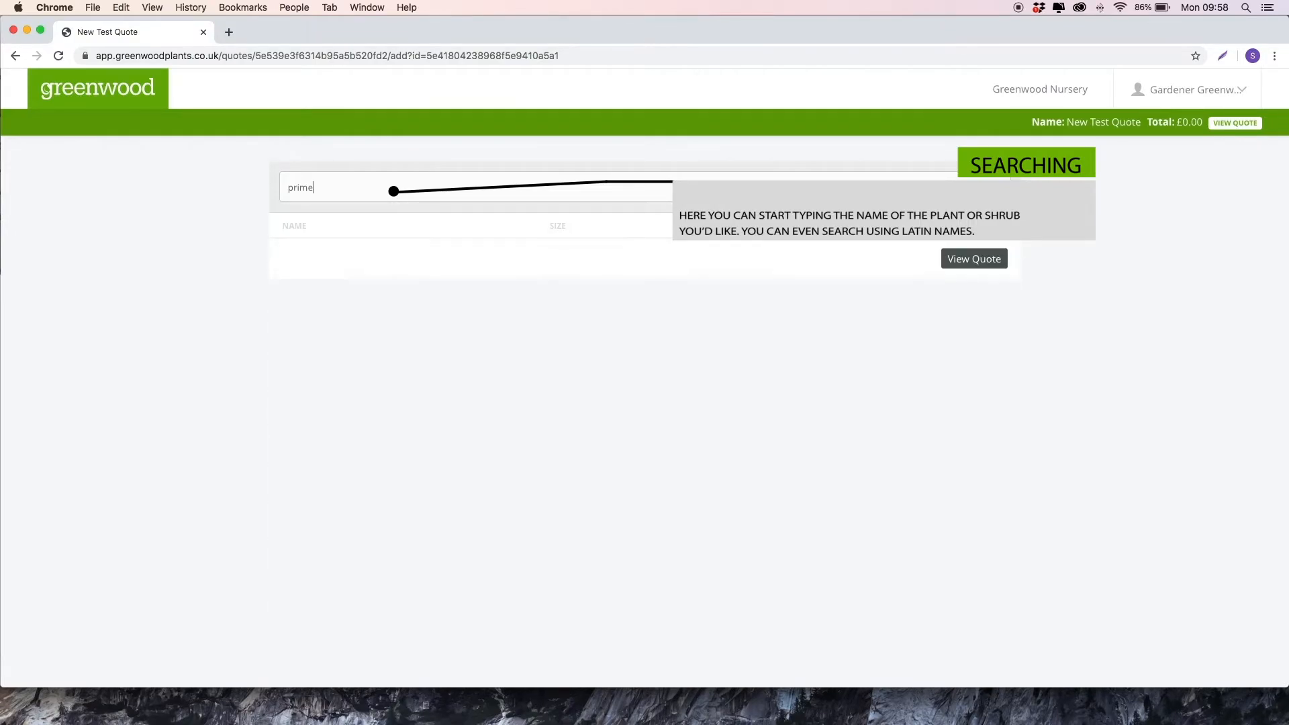
{"action": "type", "text": "se"}
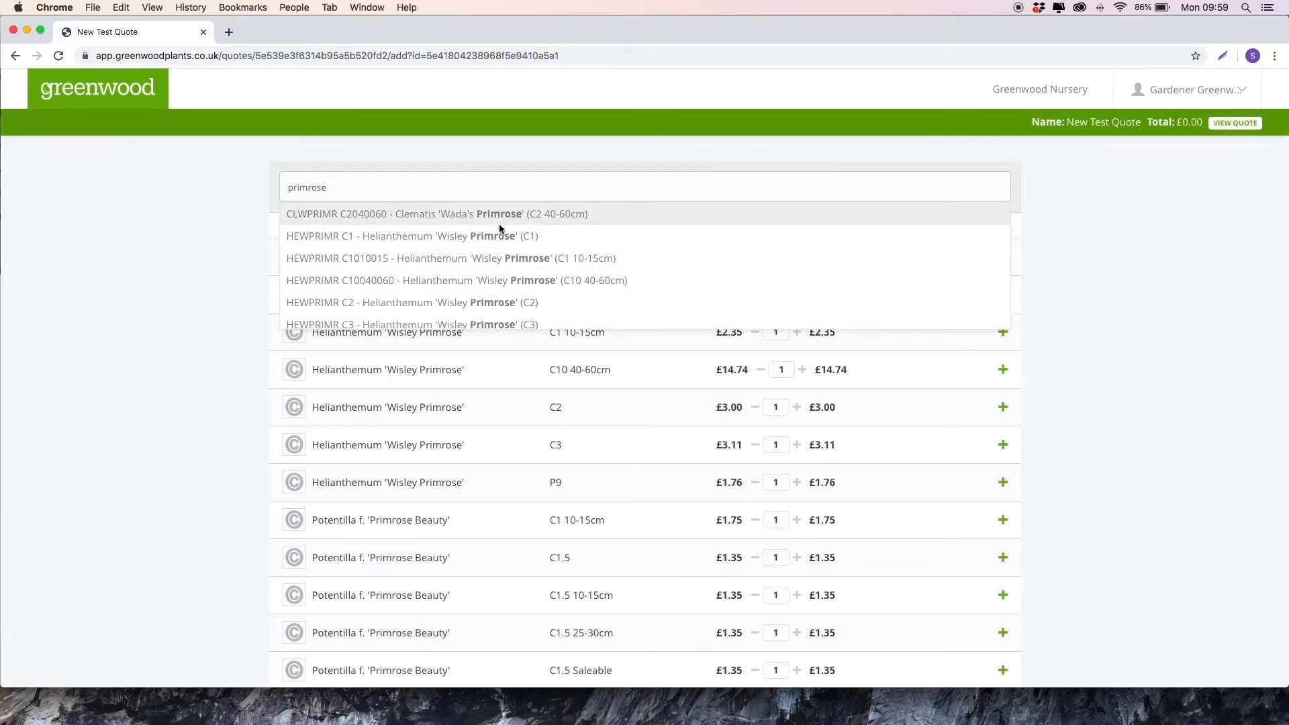
{"action": "scroll", "coordinate": [499, 264], "scroll_direction": "down", "scroll_amount": 2}
{"action": "scroll", "coordinate": [499, 264], "scroll_direction": "up", "scroll_amount": 2}
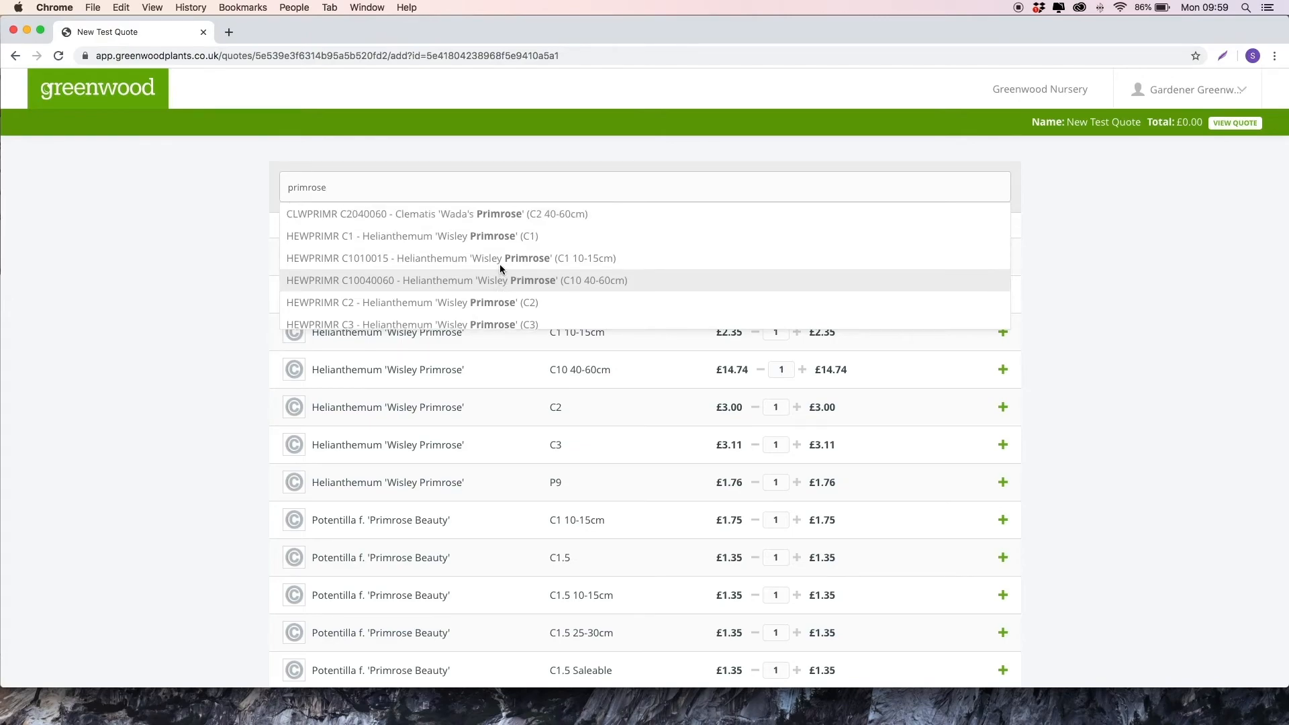
{"action": "left_click", "coordinate": [490, 214]}
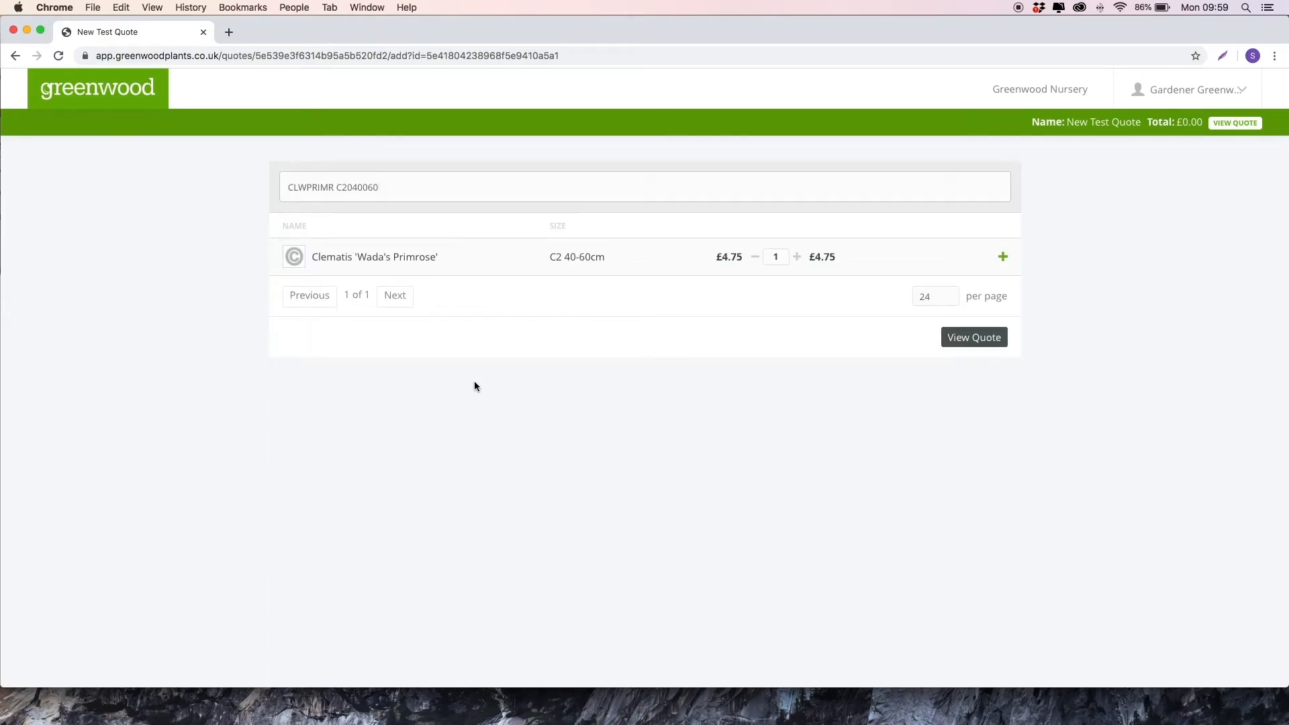
Set the quantity of Clematis 'Wada's Primrose' to 20 and add it to the quote
{"action": "left_click", "coordinate": [798, 258]}
{"action": "left_click", "coordinate": [798, 257]}
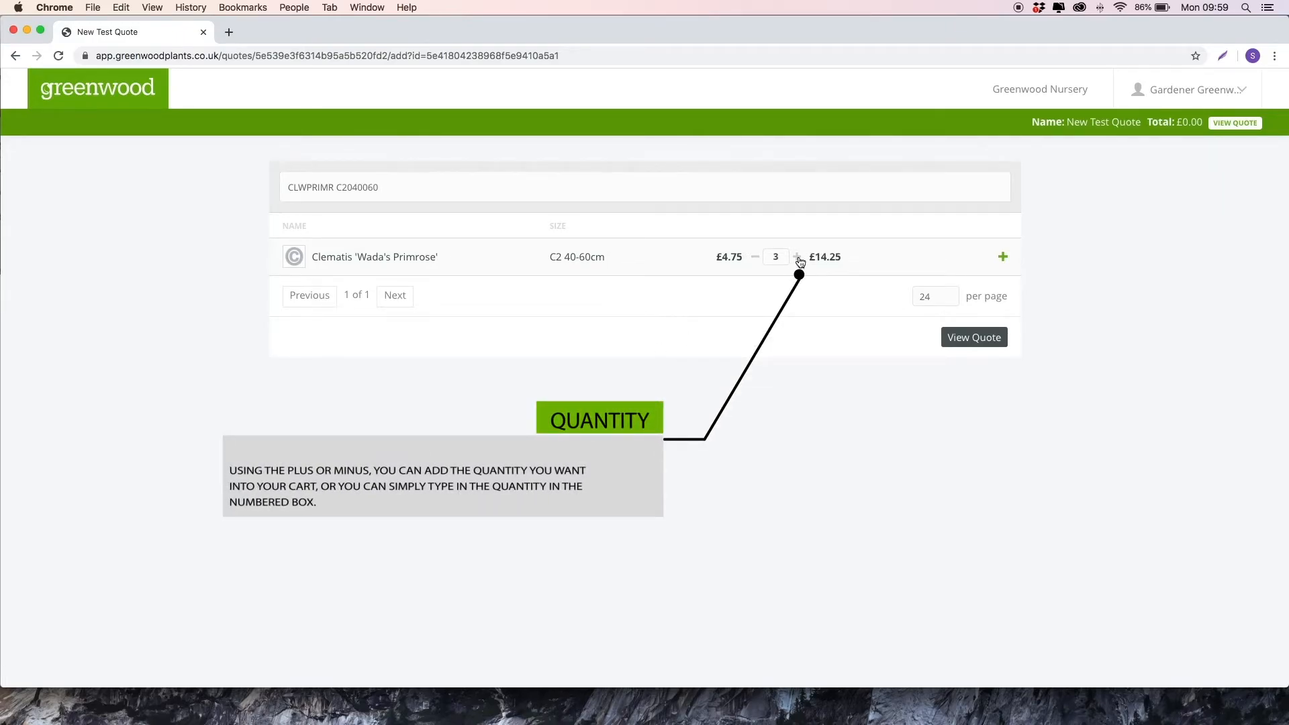
{"action": "left_click", "coordinate": [798, 257]}
{"action": "left_click", "coordinate": [798, 258]}
{"action": "left_click", "coordinate": [798, 258]}
{"action": "left_click", "coordinate": [782, 259]}
{"action": "key", "text": "BackSpace"}
{"action": "type", "text": "20"}
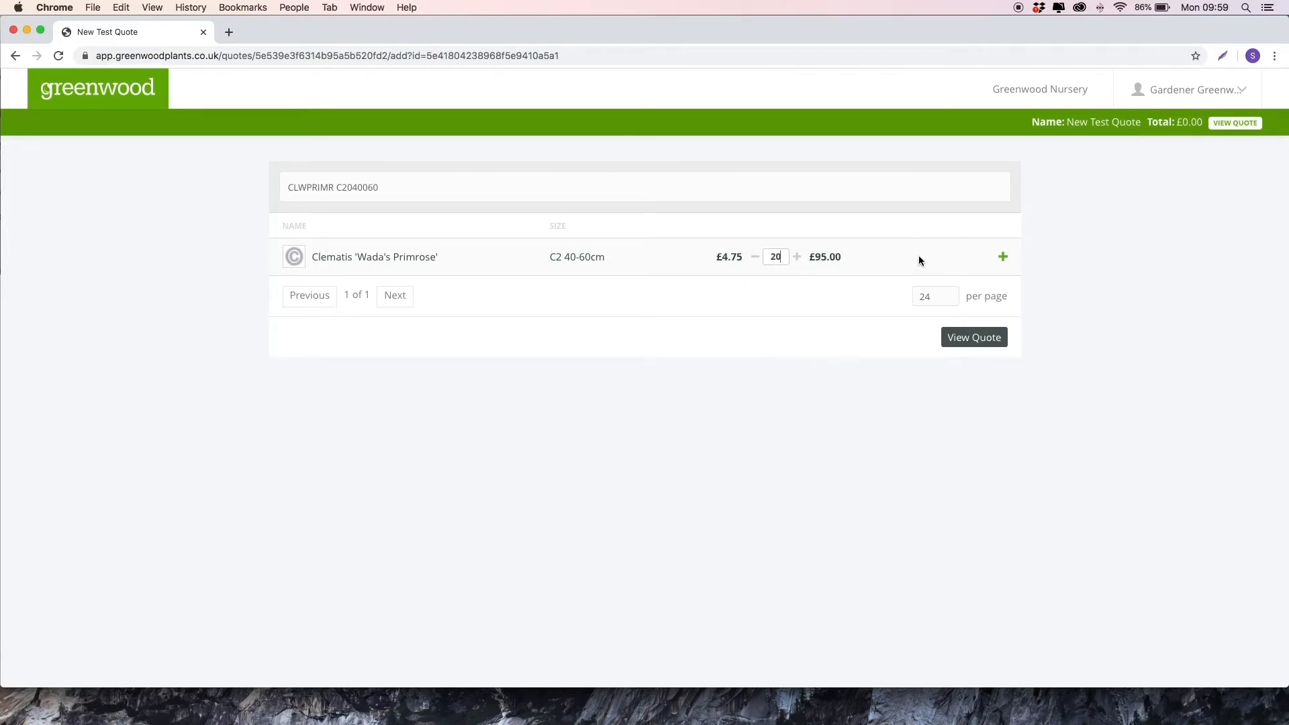
{"action": "left_click", "coordinate": [1002, 258]}
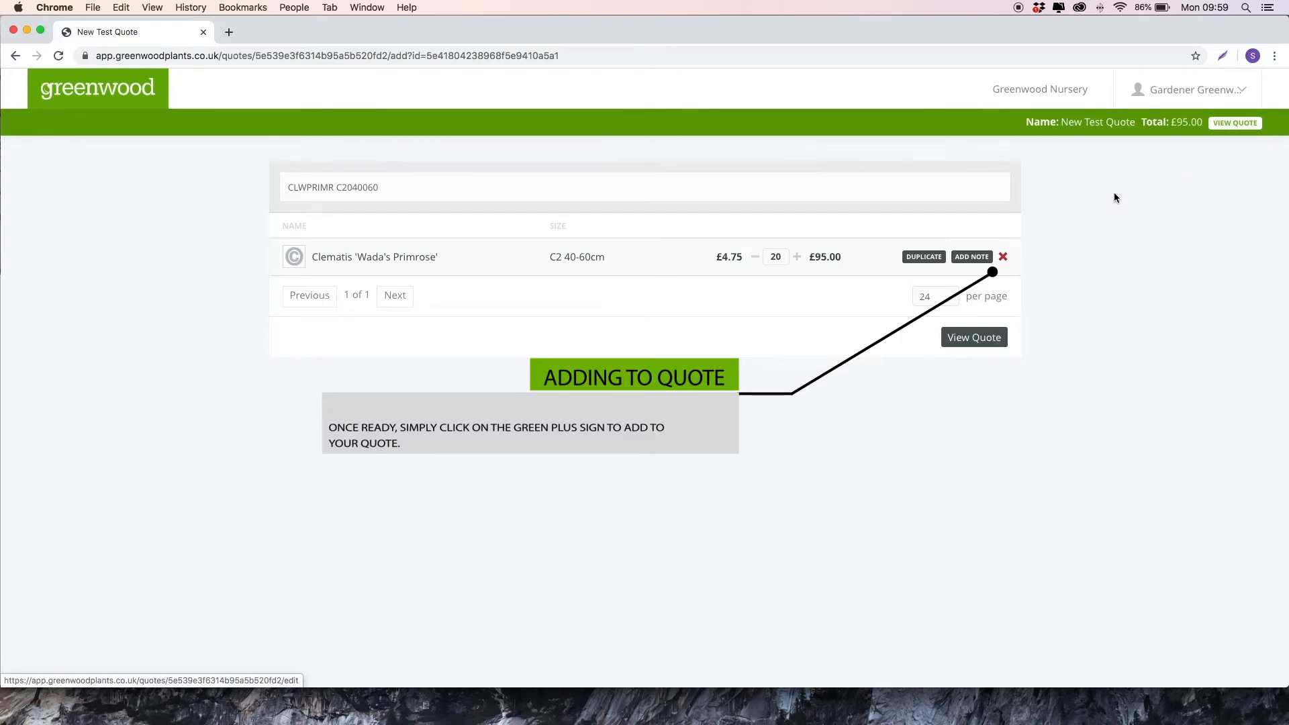
Duplicate the Clematis 'Wada's Primrose' line and save the note "Front Flower Bed" on the duplicate
{"action": "left_click", "coordinate": [924, 257]}
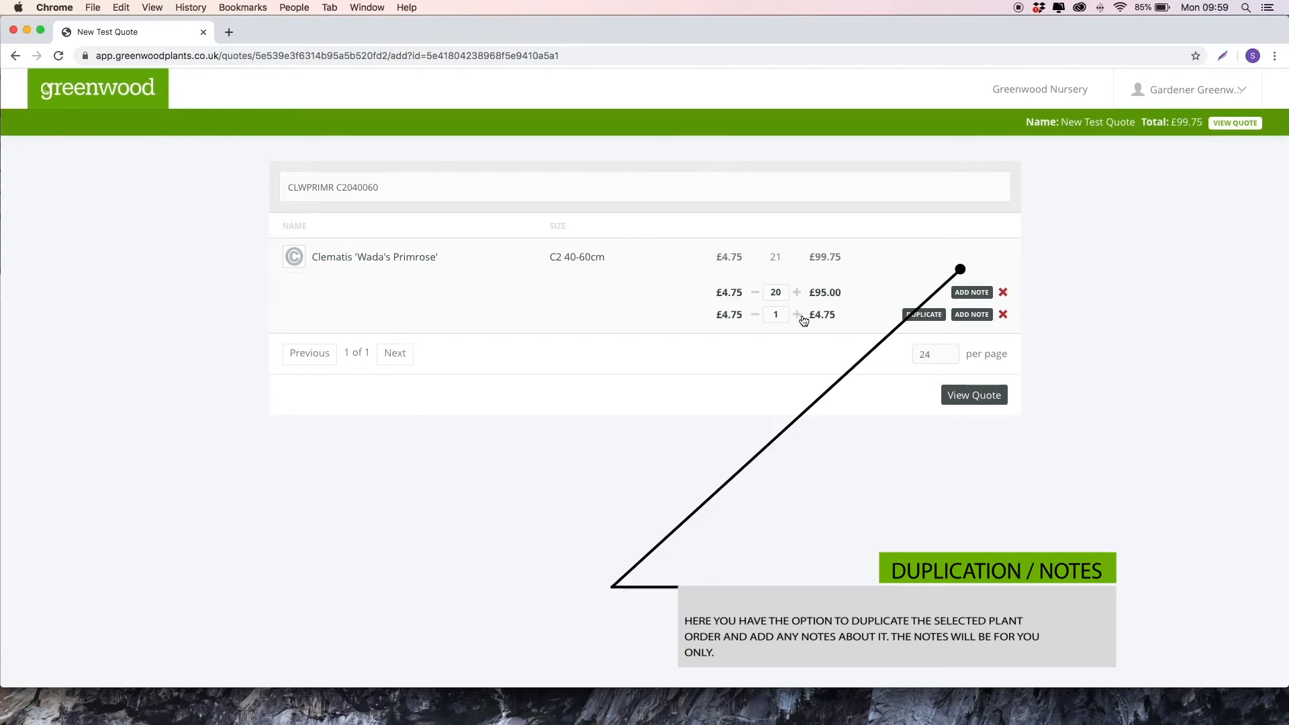
{"action": "left_click", "coordinate": [972, 315]}
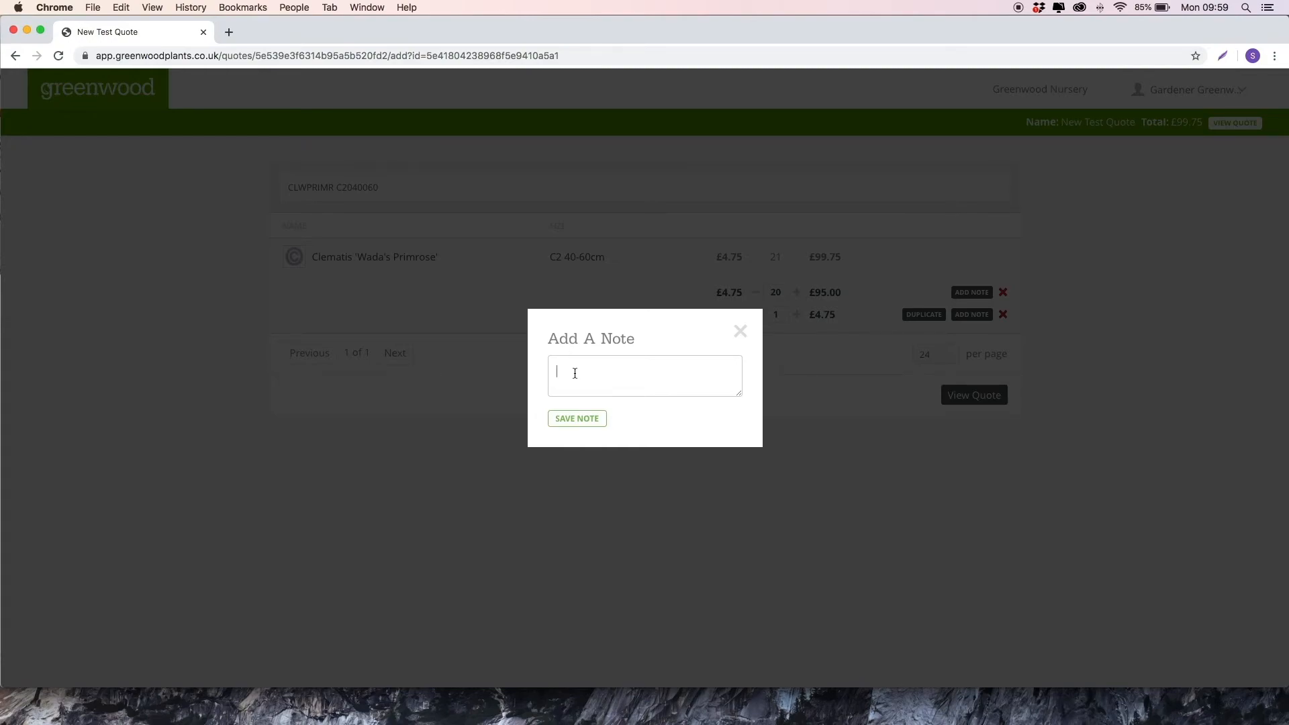
{"action": "type", "text": "Front Flower Bed"}
{"action": "left_click", "coordinate": [598, 419]}
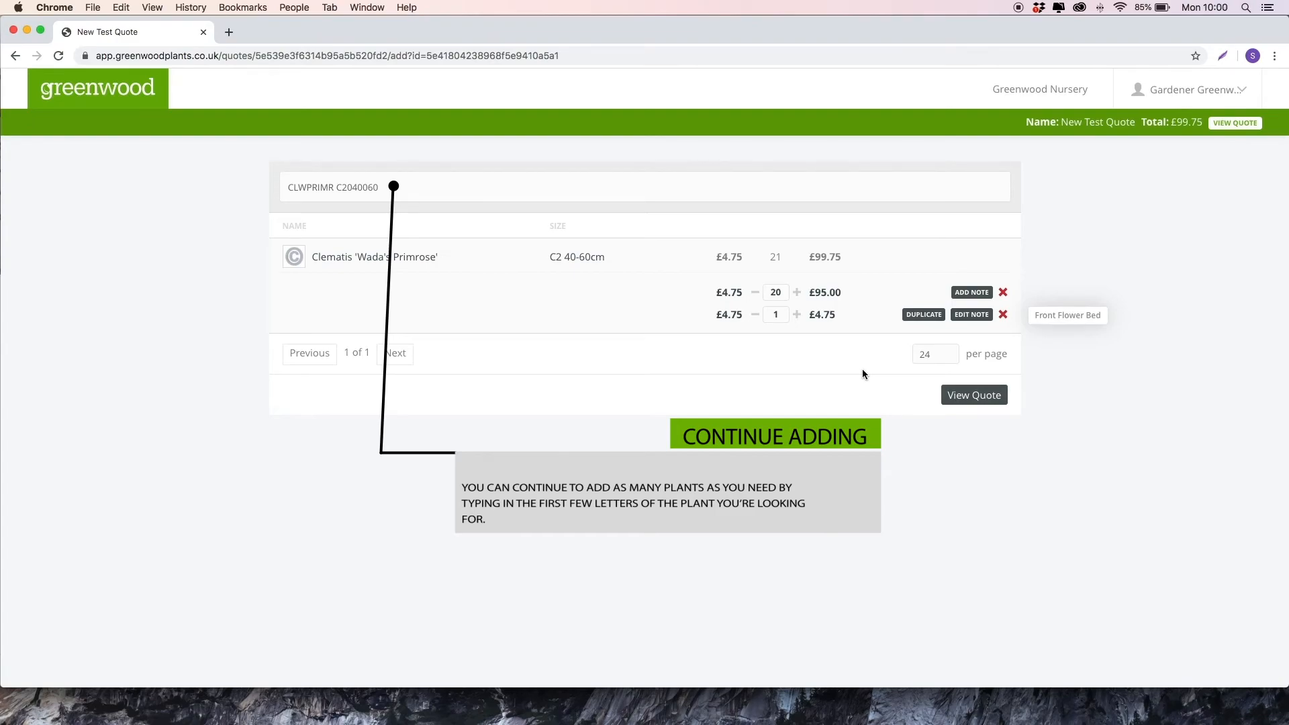
Search the products for "rose" and choose Agapanthus 'Rosemary' in size C3
{"action": "scroll", "coordinate": [893, 390], "scroll_direction": "down", "scroll_amount": 1}
{"action": "scroll", "coordinate": [893, 395], "scroll_direction": "up", "scroll_amount": 1}
{"action": "left_click", "coordinate": [392, 187]}
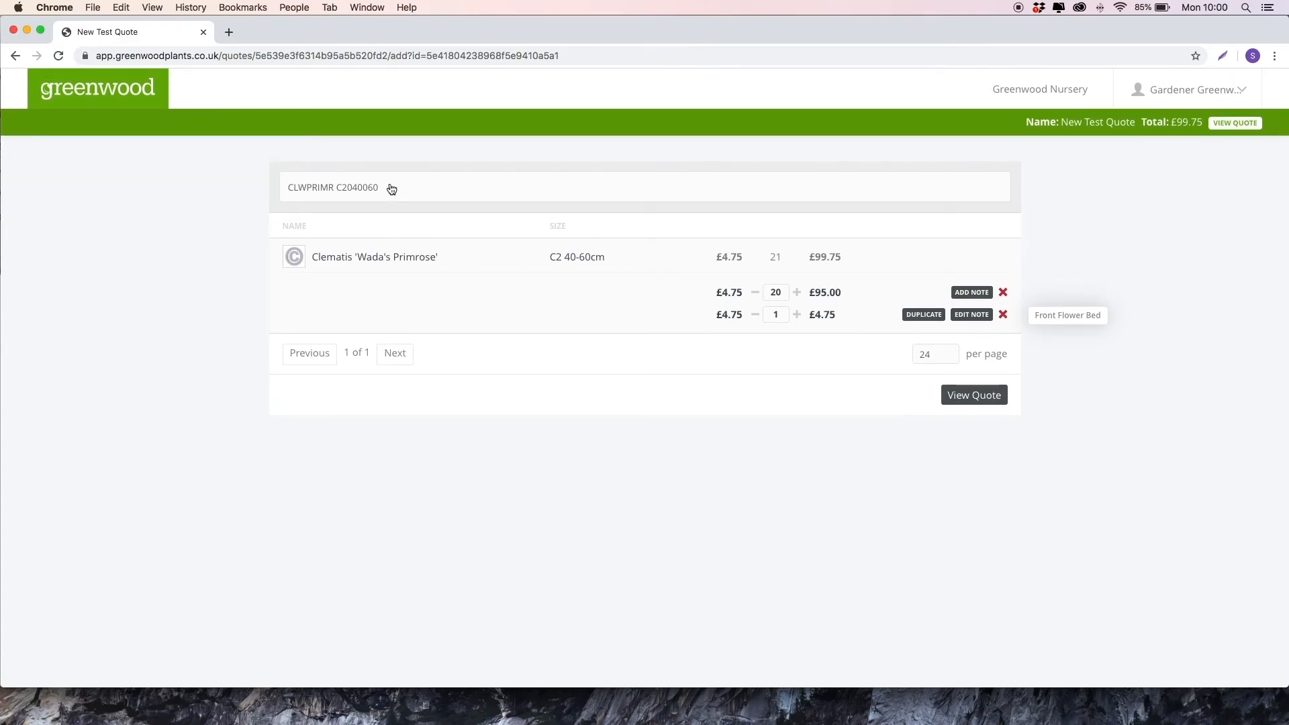
{"action": "triple_click", "coordinate": [392, 188]}
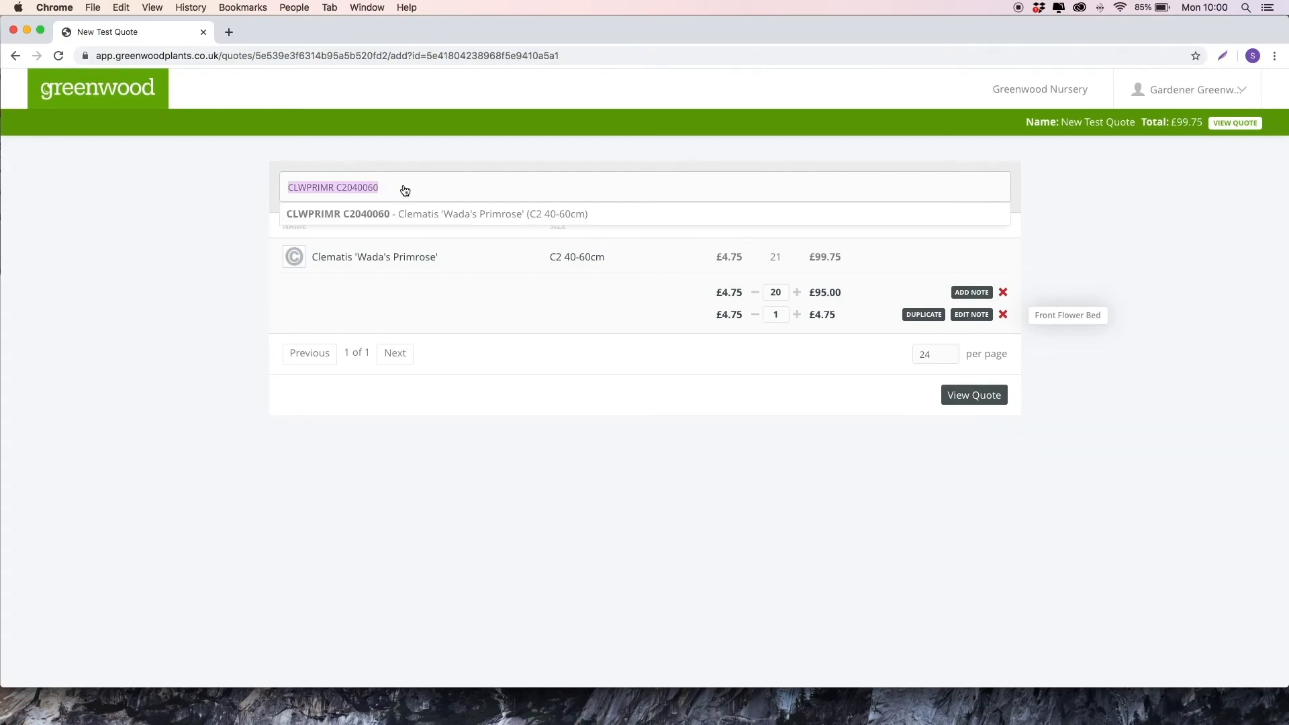
{"action": "key", "text": "BackSpace"}
{"action": "type", "text": "rose"}
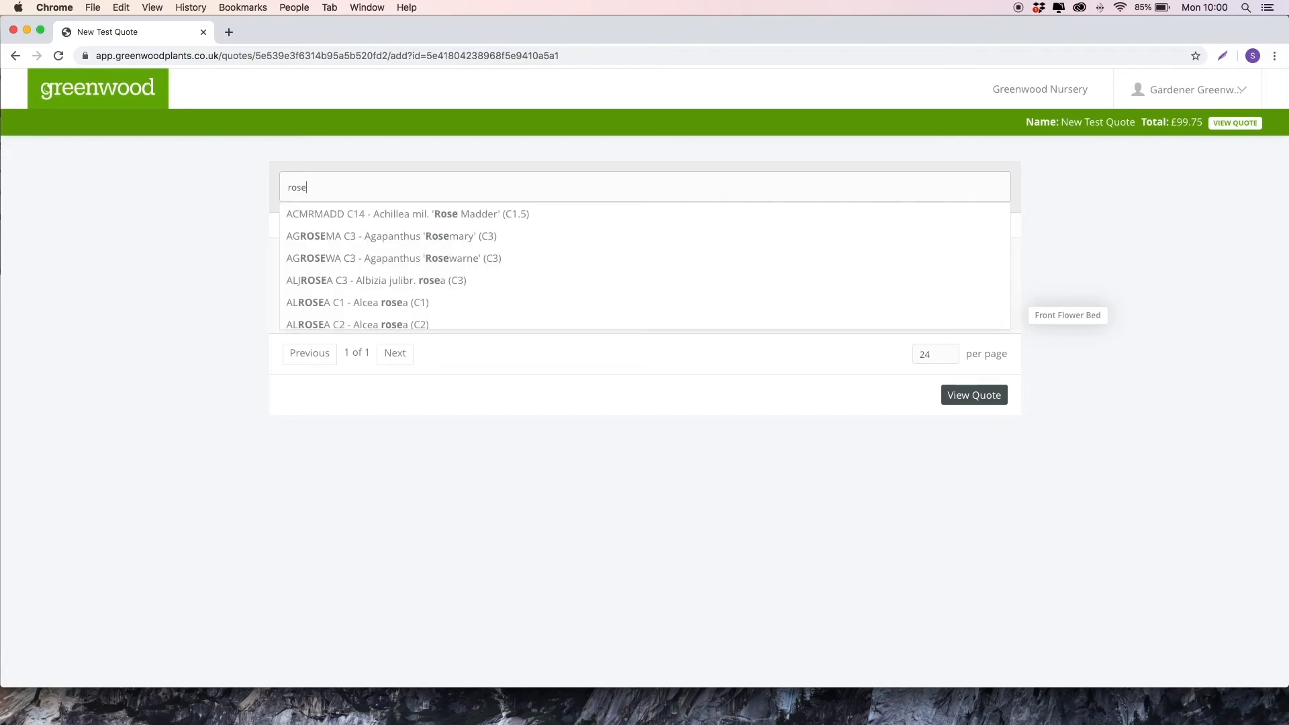
{"action": "left_click", "coordinate": [462, 236]}
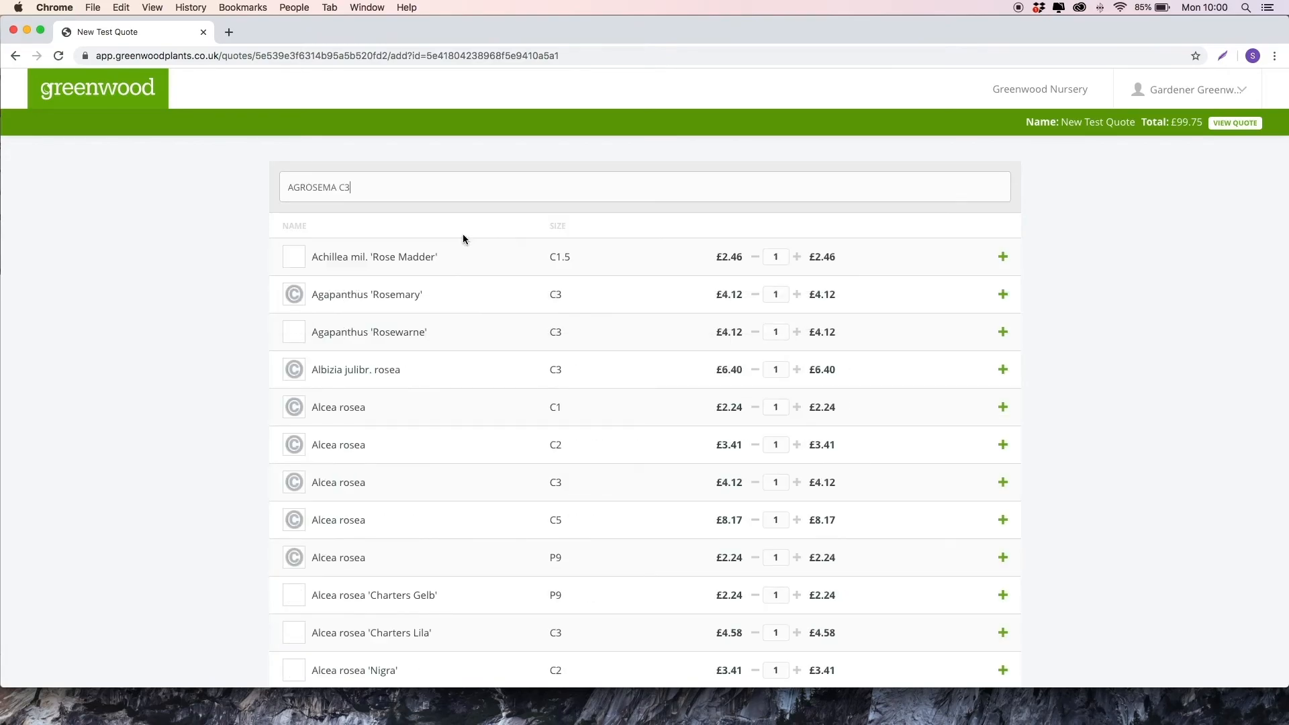
Set the quantity of Agapanthus 'Rosemary' to 20, add it to the quote and open the quote for review
{"action": "double_click", "coordinate": [775, 260]}
{"action": "type", "text": "20"}
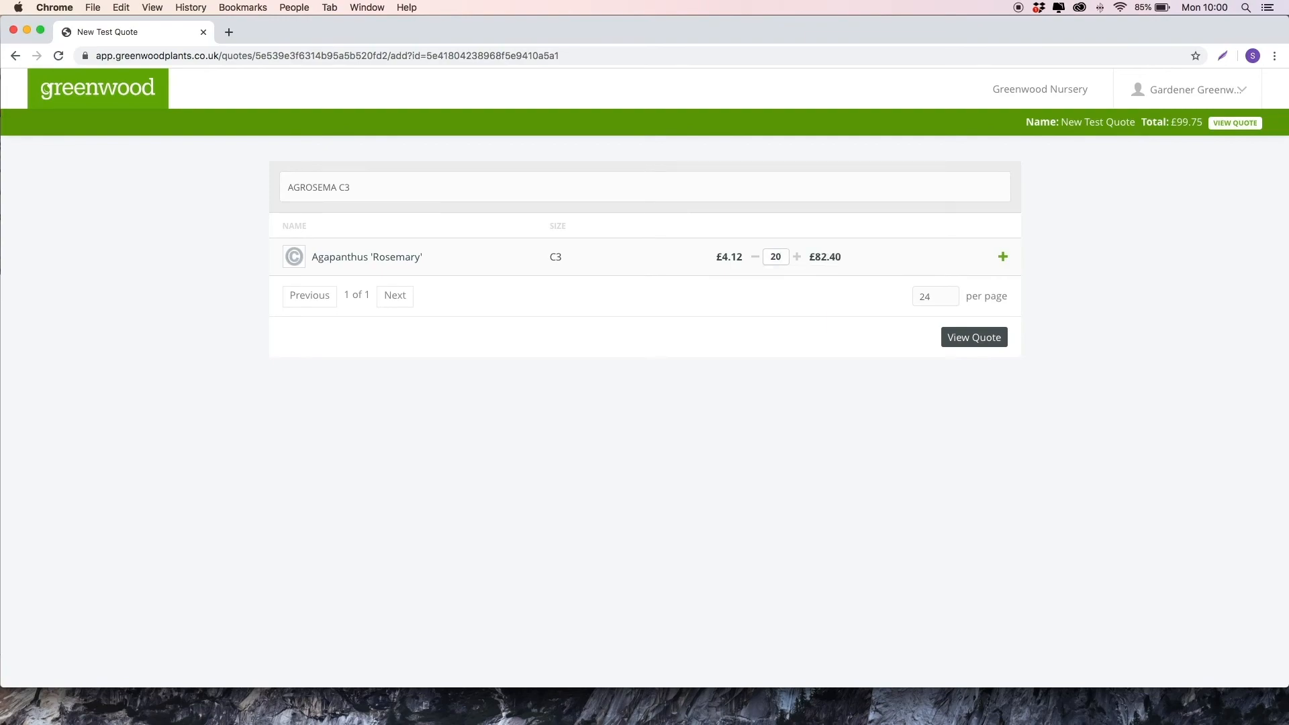
{"action": "left_click", "coordinate": [1003, 256]}
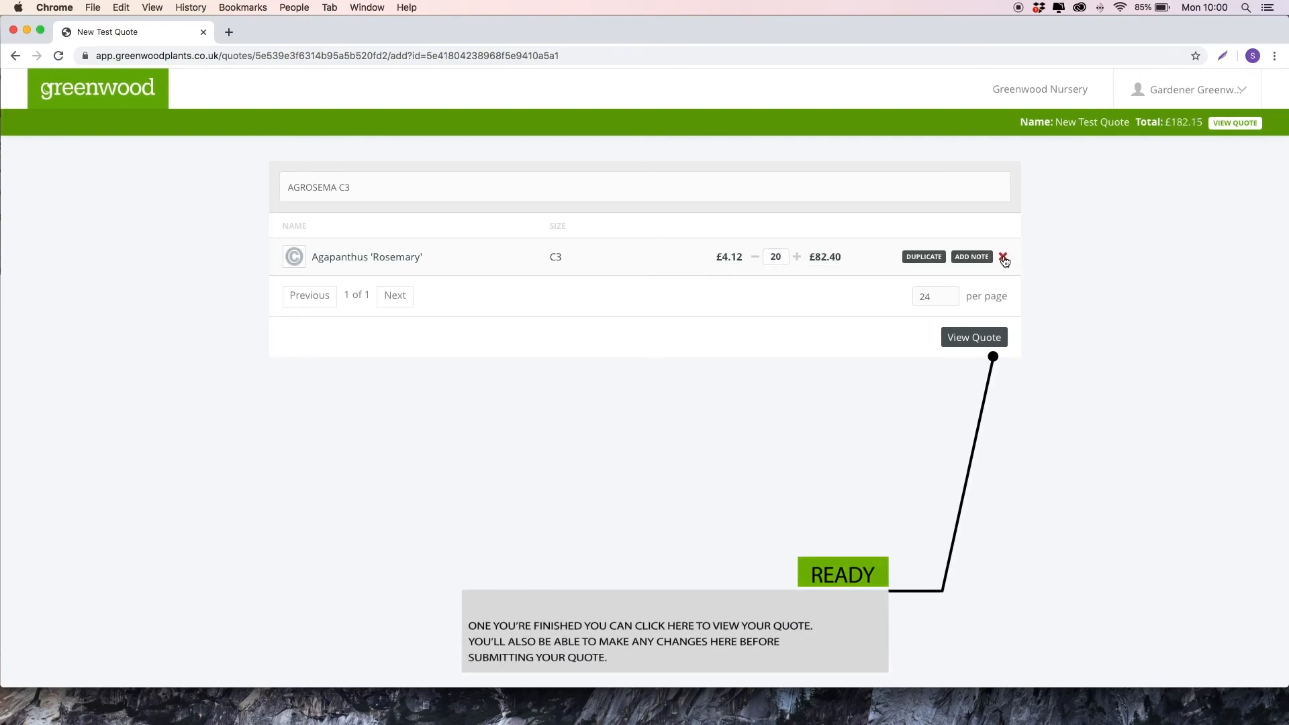
{"action": "left_click", "coordinate": [971, 337]}
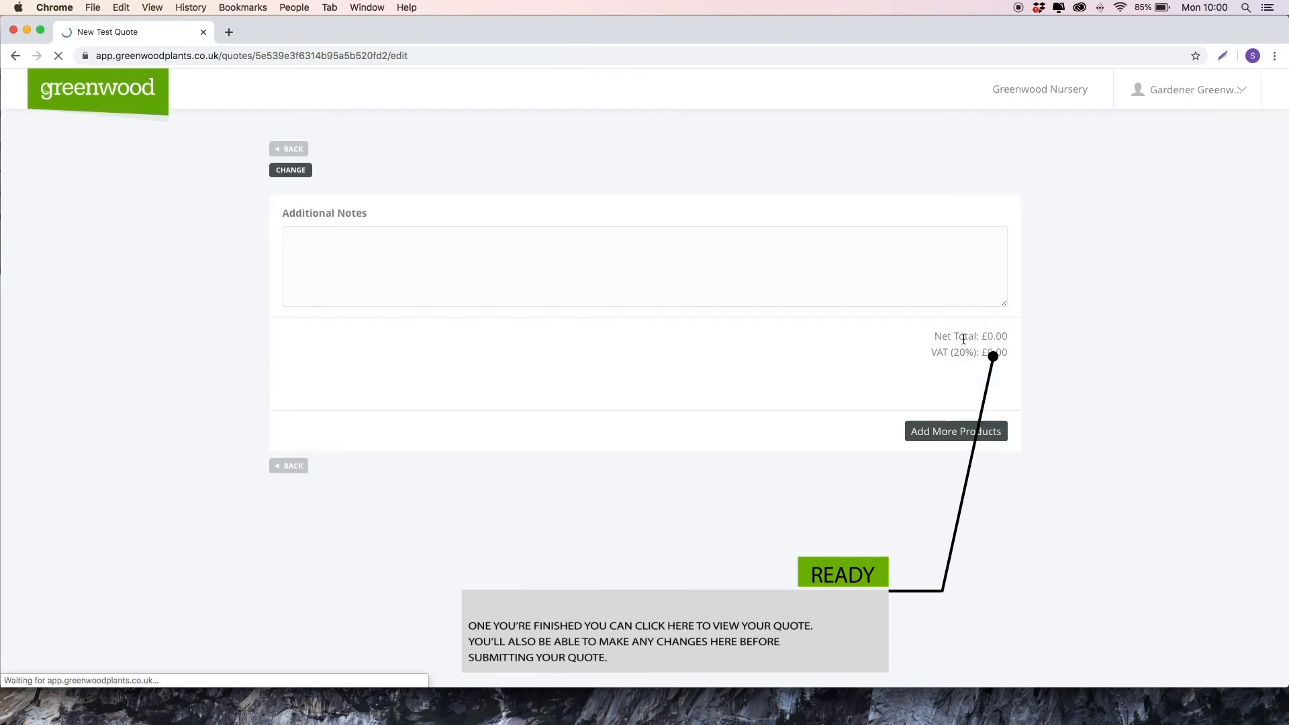